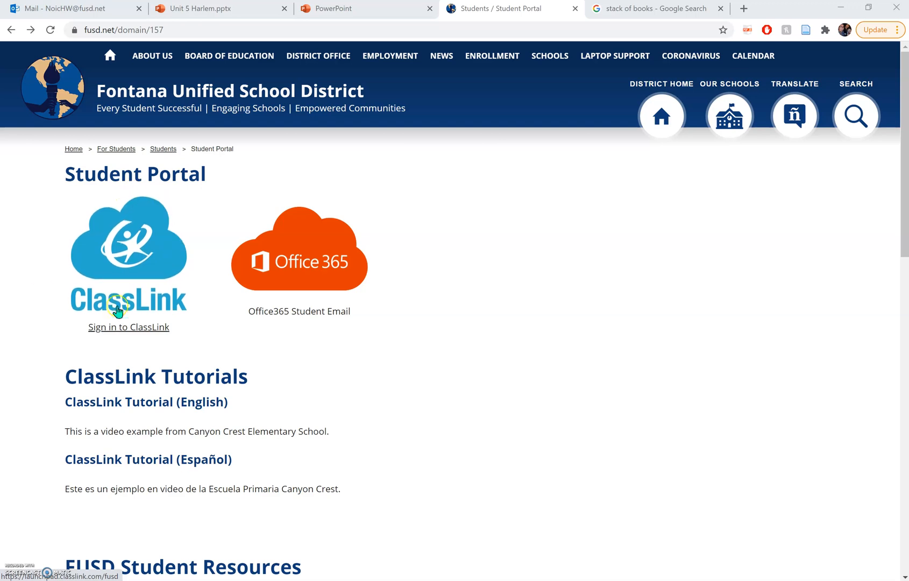
# - Sign in to ClassLink from the Student Portal page and open Adobe Spark
pyautogui.click(136, 281)
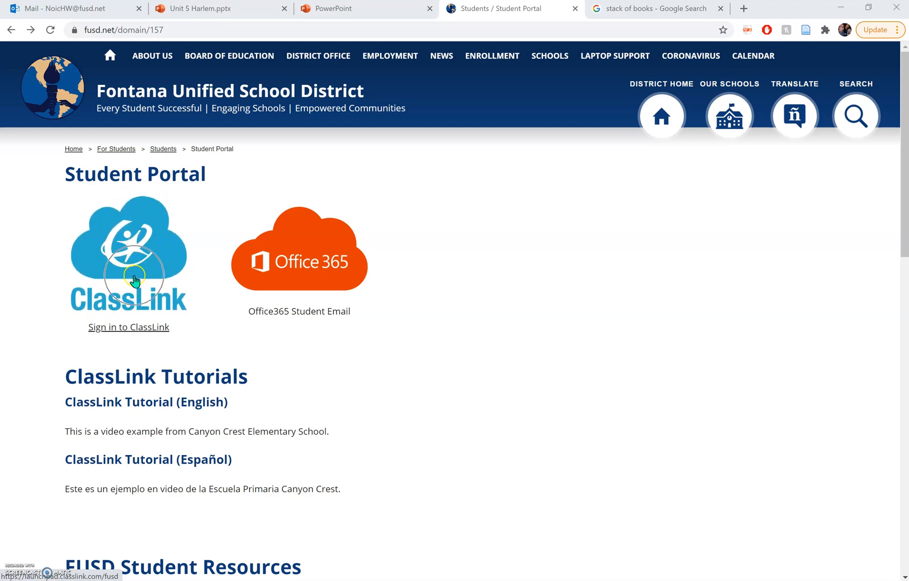
pyautogui.click(121, 280)
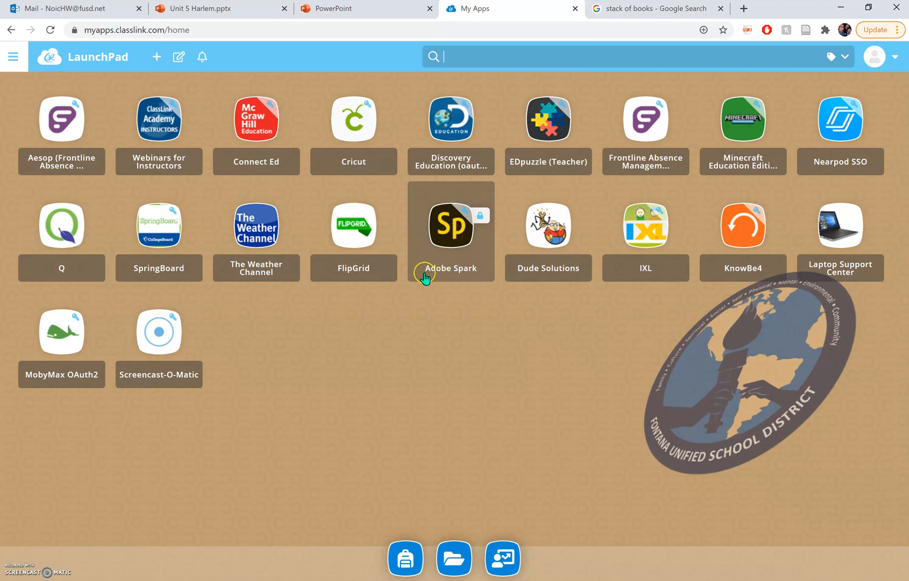
pyautogui.click(456, 226)
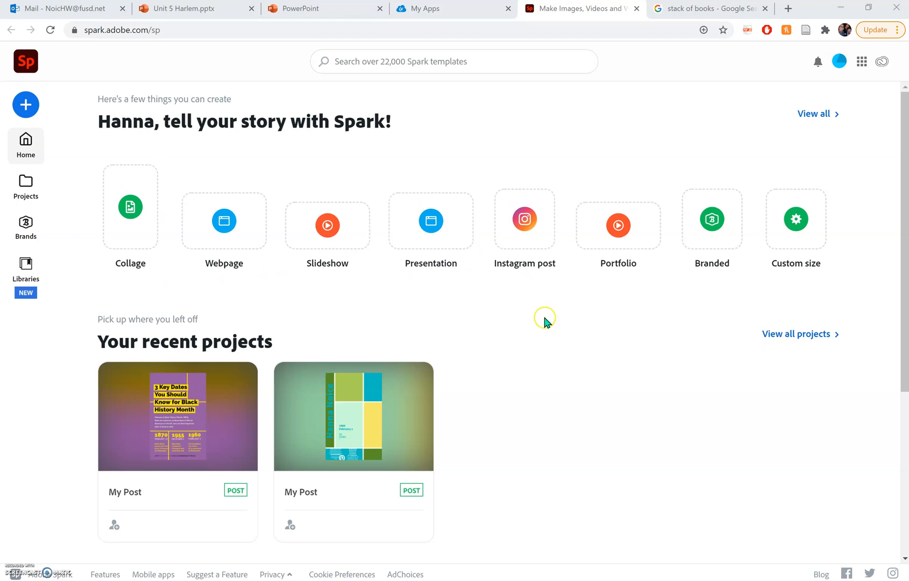
# - Browse the full gallery of Spark project types through the Teach and study section and return to the Spark home page
pyautogui.click(818, 114)
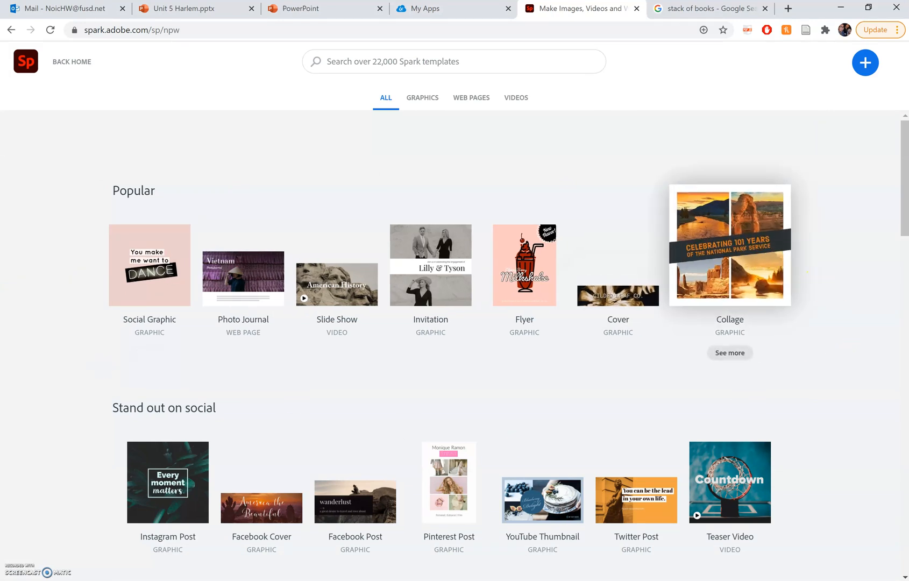
pyautogui.scroll(-7, 14, 345)
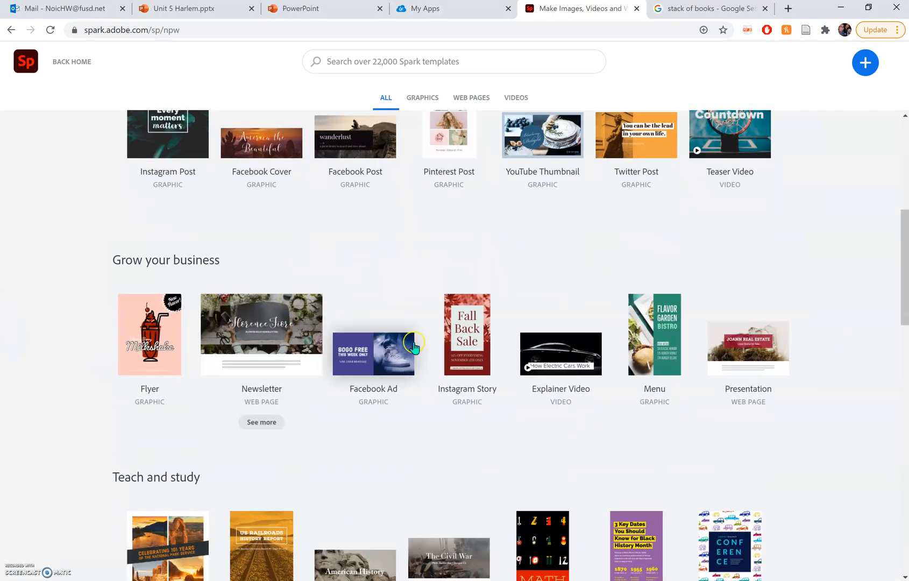
pyautogui.scroll(-2, 413, 347)
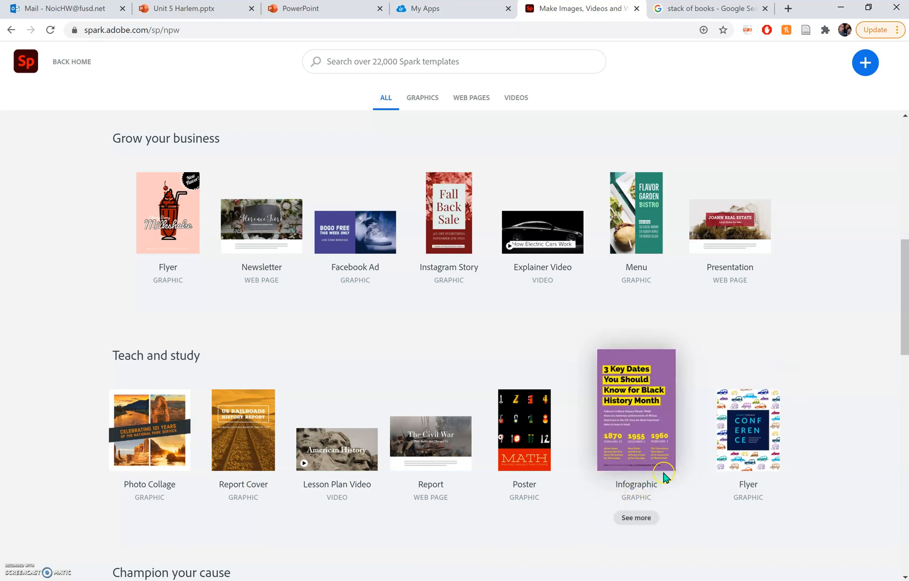
pyautogui.scroll(7, 403, 304)
pyautogui.scroll(3, 395, 311)
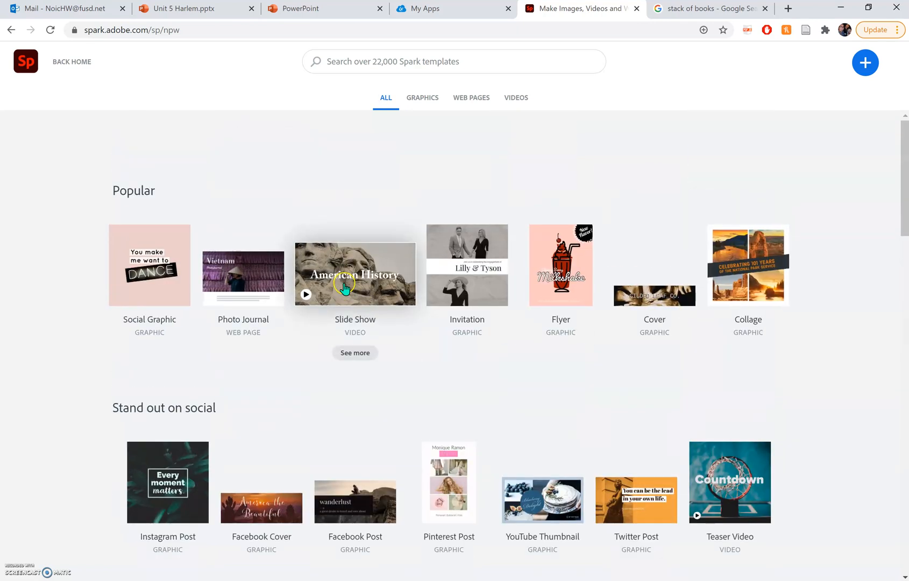
pyautogui.click(30, 53)
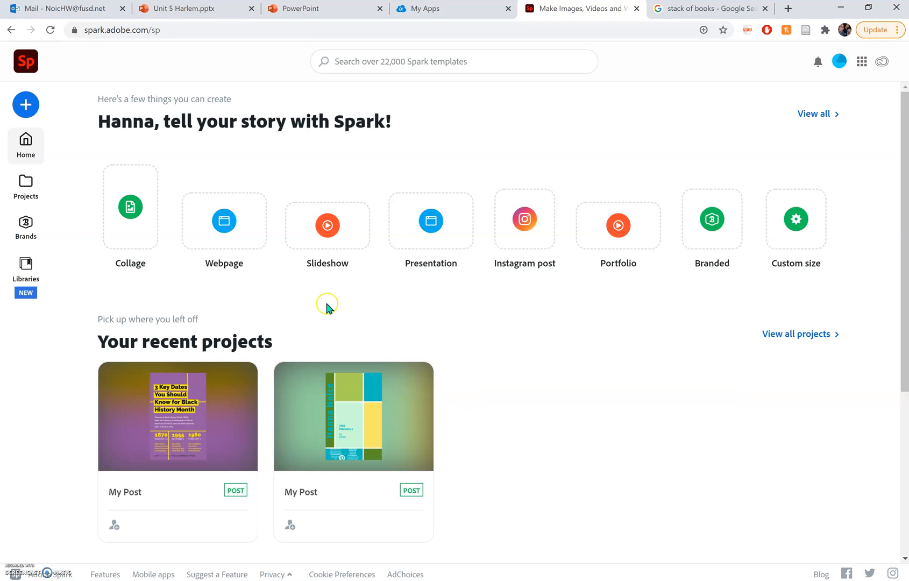
# - Open the recent Black History Month post for editing and browse the available Spark templates
pyautogui.moveTo(195, 416)
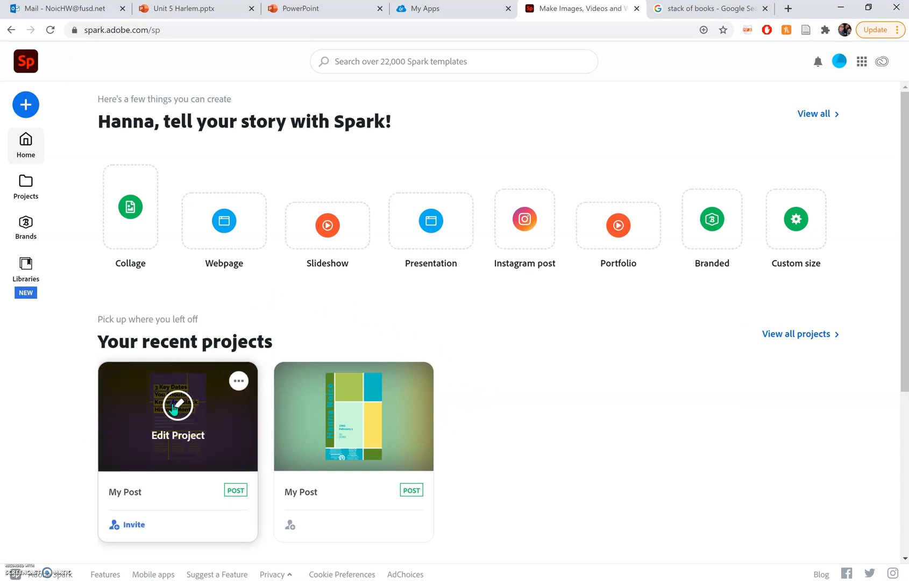
pyautogui.click(173, 408)
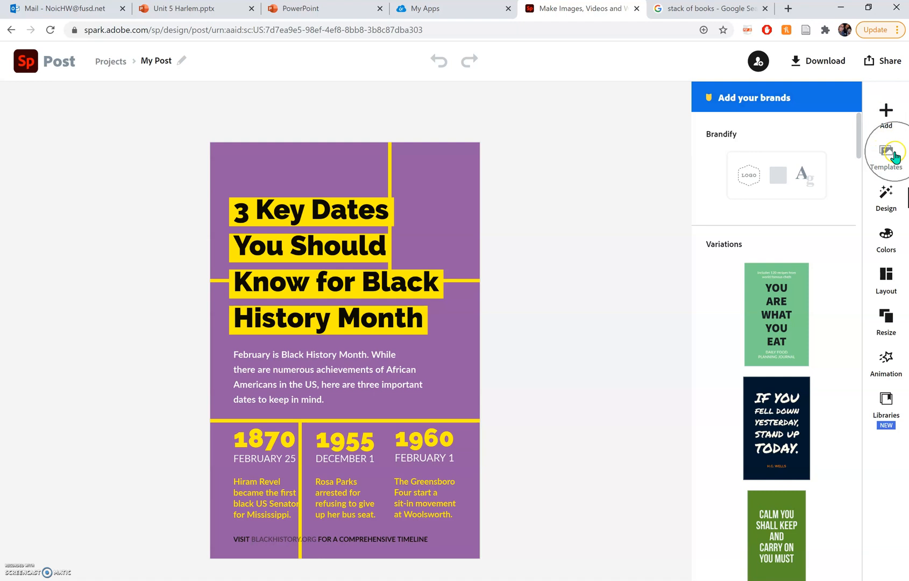
pyautogui.click(882, 162)
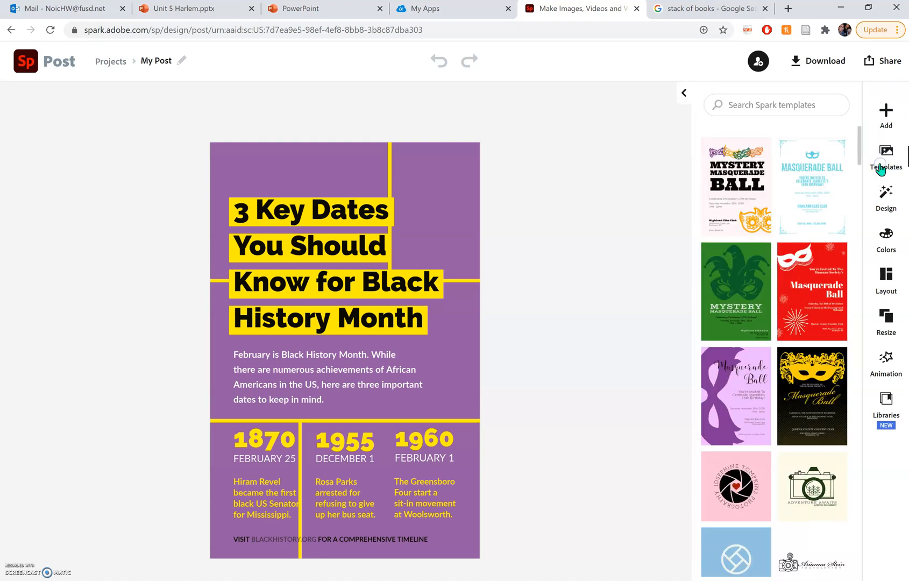
pyautogui.scroll(-15, 790, 272)
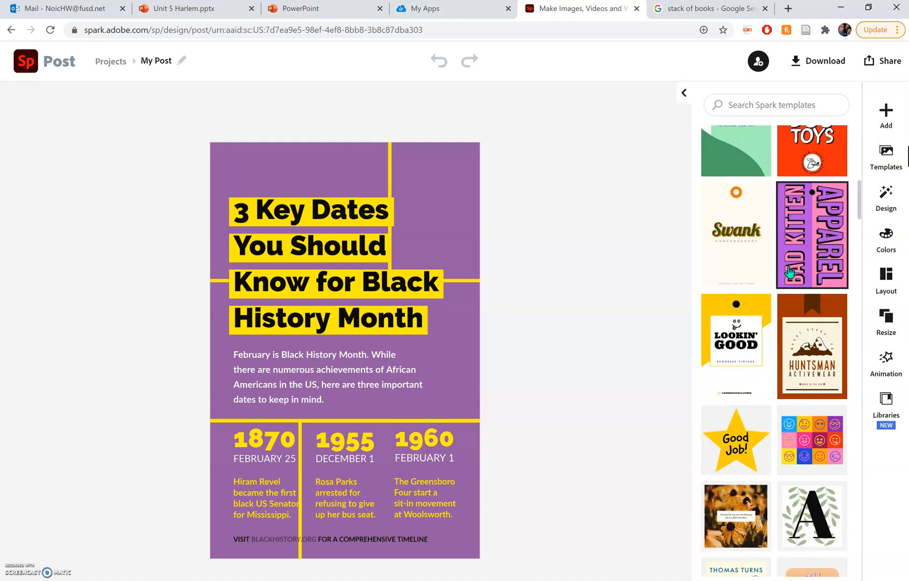
pyautogui.scroll(-15, 789, 272)
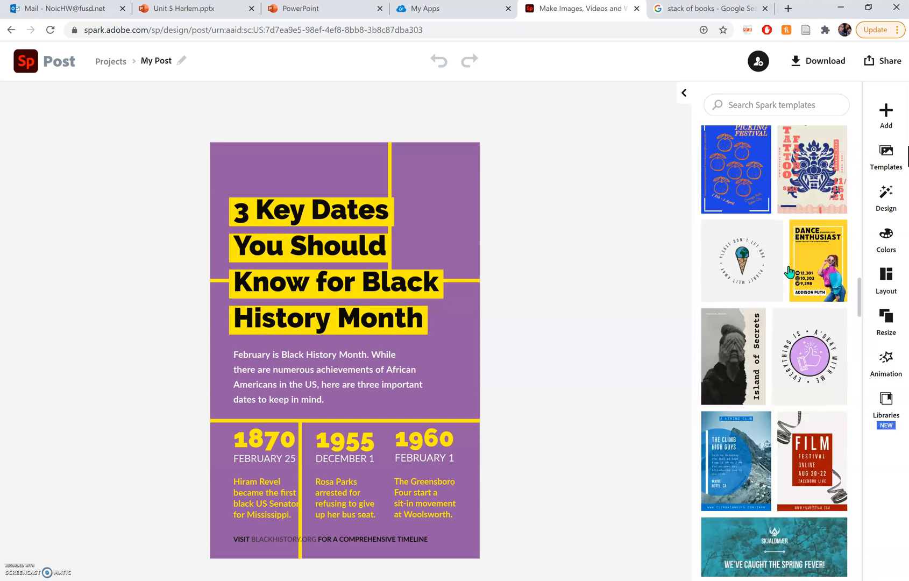
pyautogui.scroll(20, 789, 273)
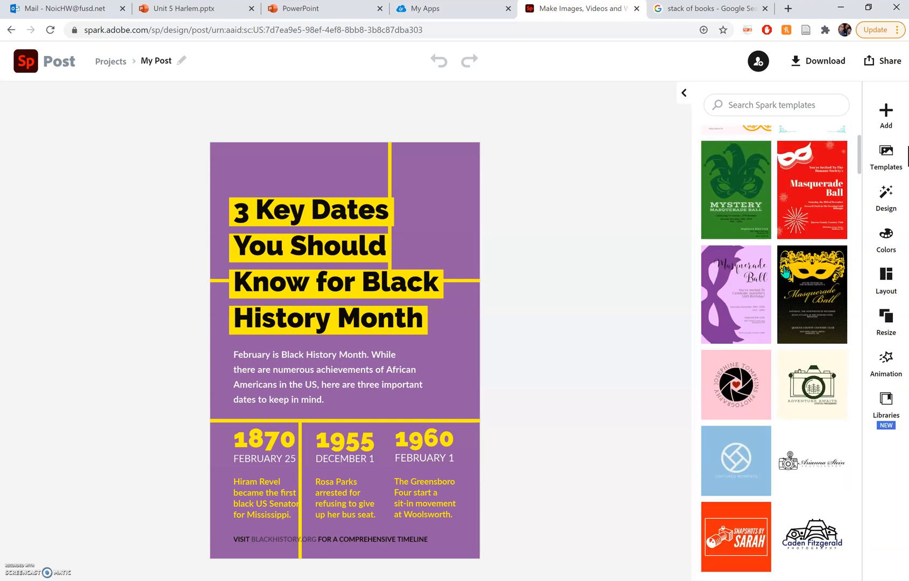
# - Filter the templates by the edu category and create a new post from the Back-To-School Shopping Guide template
pyautogui.click(760, 106)
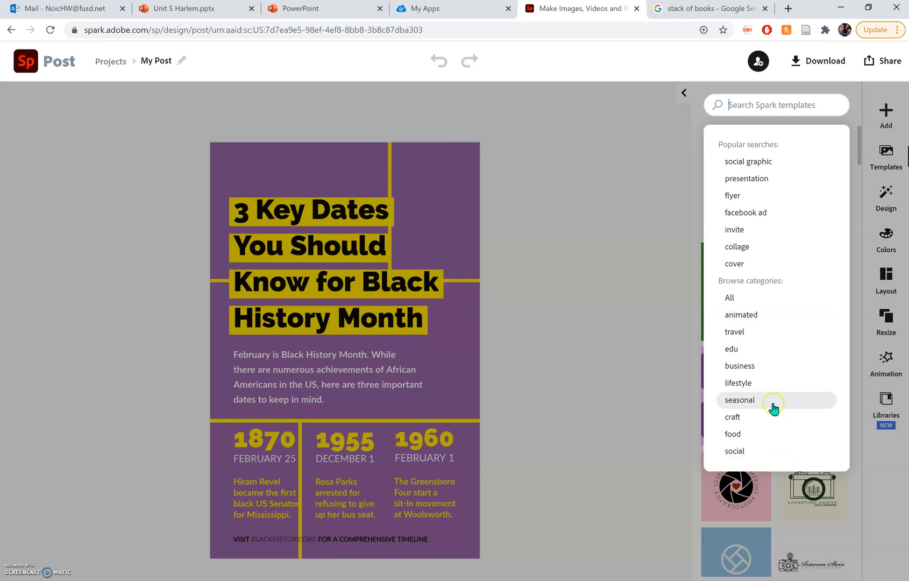
pyautogui.click(743, 350)
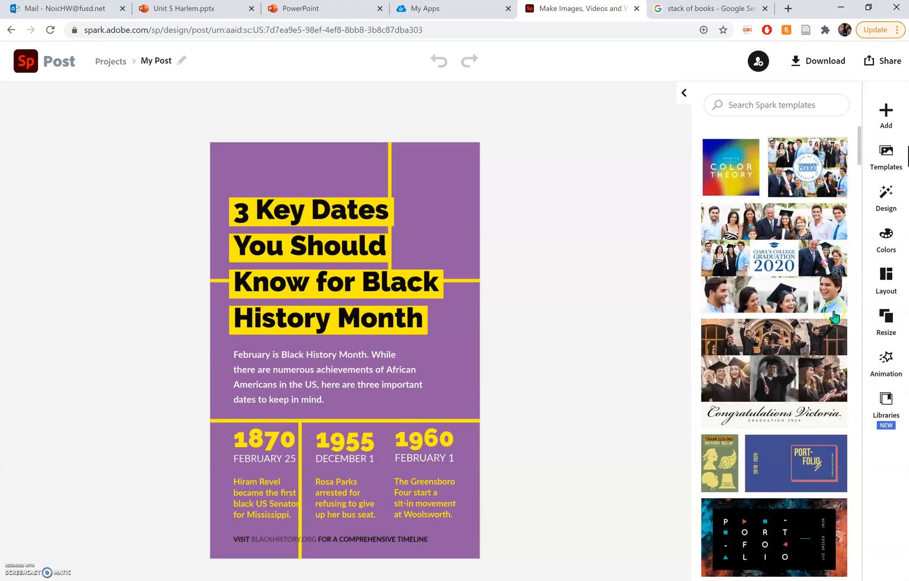
pyautogui.scroll(-7, 810, 400)
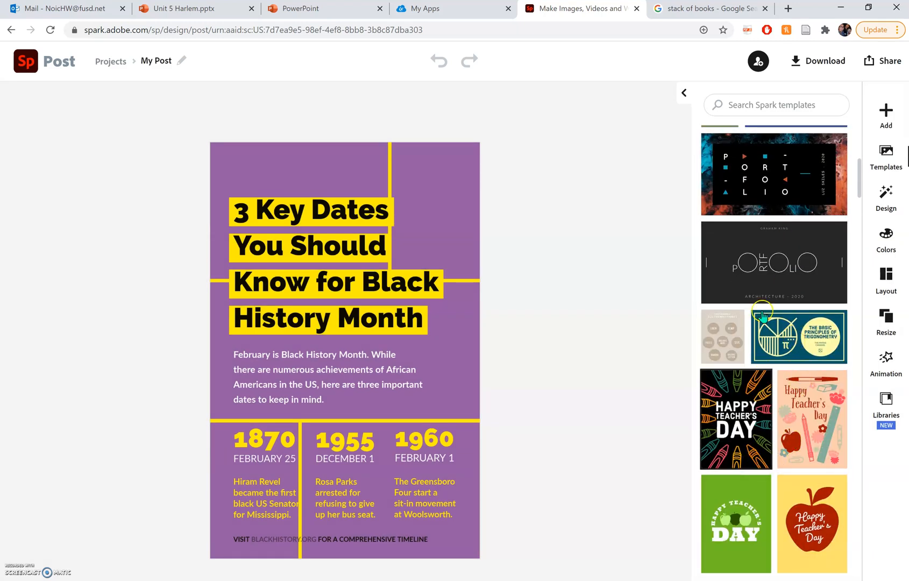
pyautogui.scroll(-10, 783, 431)
pyautogui.scroll(-15, 776, 398)
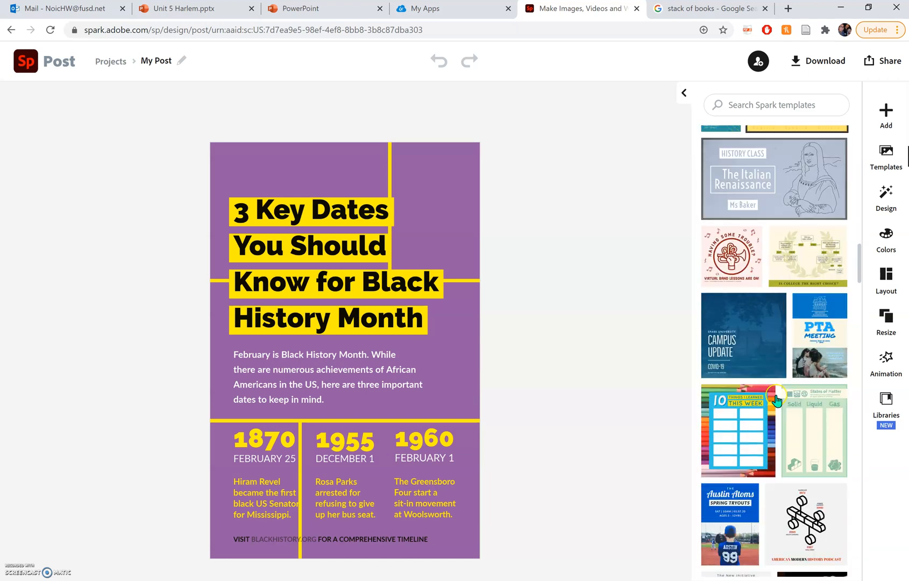
pyautogui.scroll(-20, 777, 393)
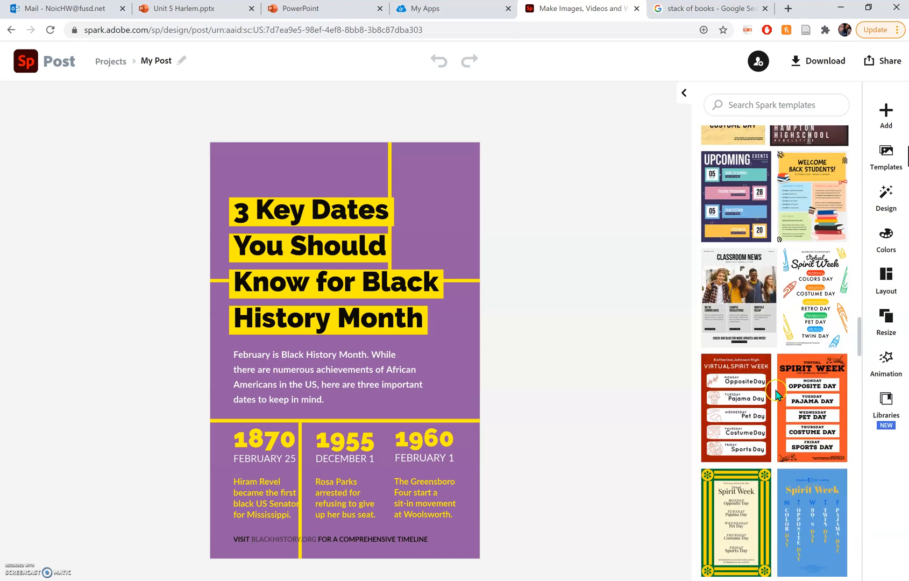
pyautogui.click(735, 262)
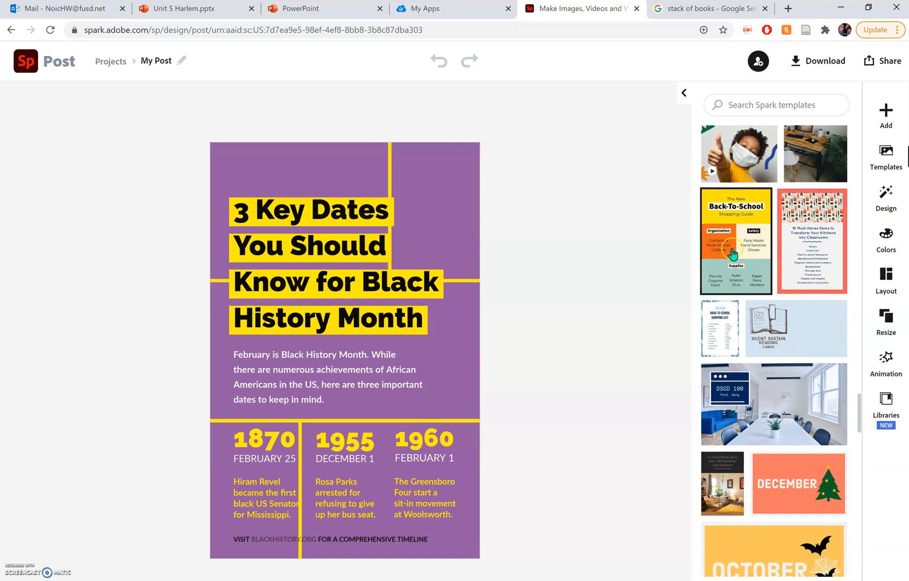
pyautogui.click(741, 243)
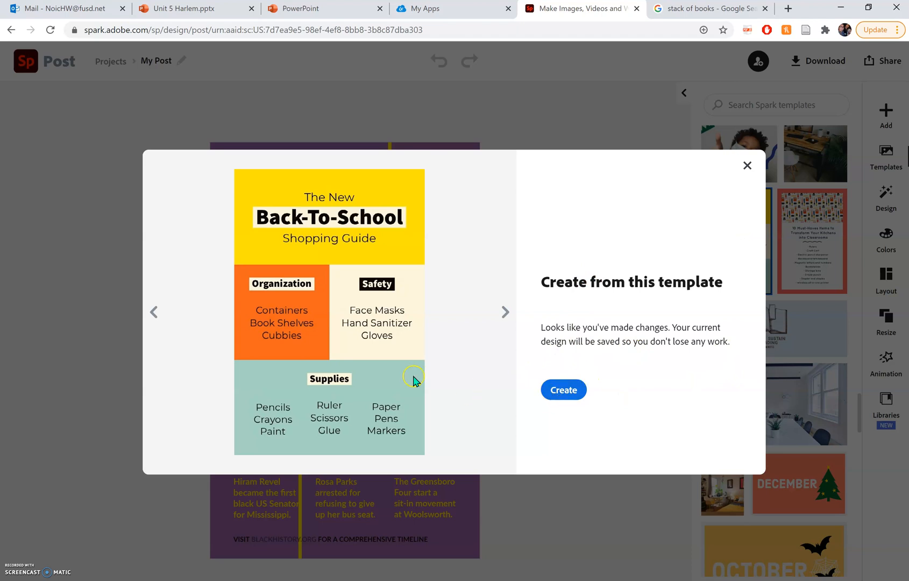
pyautogui.click(566, 396)
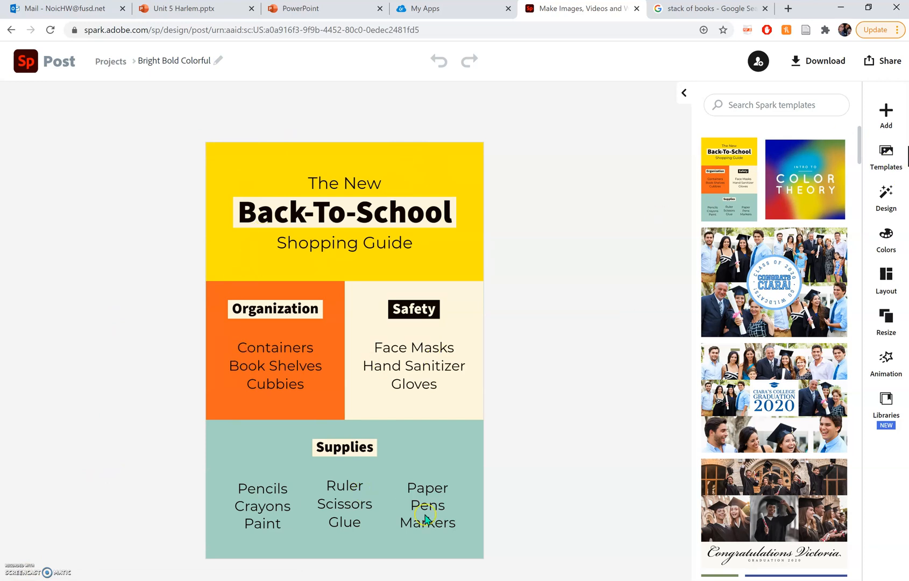
# - Try different grid layouts on the post and apply the one with three middle cells between full-width upper and lower rows
pyautogui.click(889, 277)
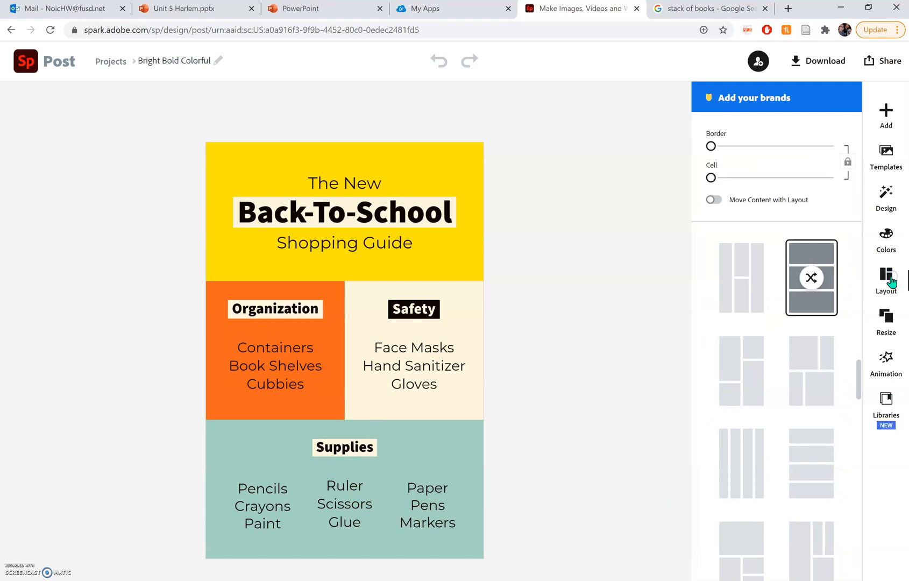
pyautogui.scroll(-1, 780, 433)
pyautogui.scroll(-3, 781, 434)
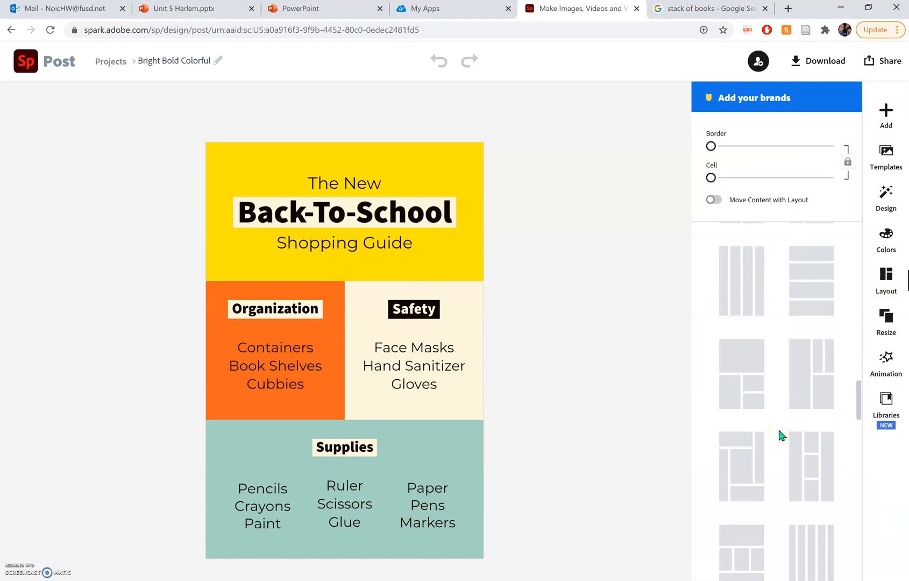
pyautogui.scroll(-5, 781, 434)
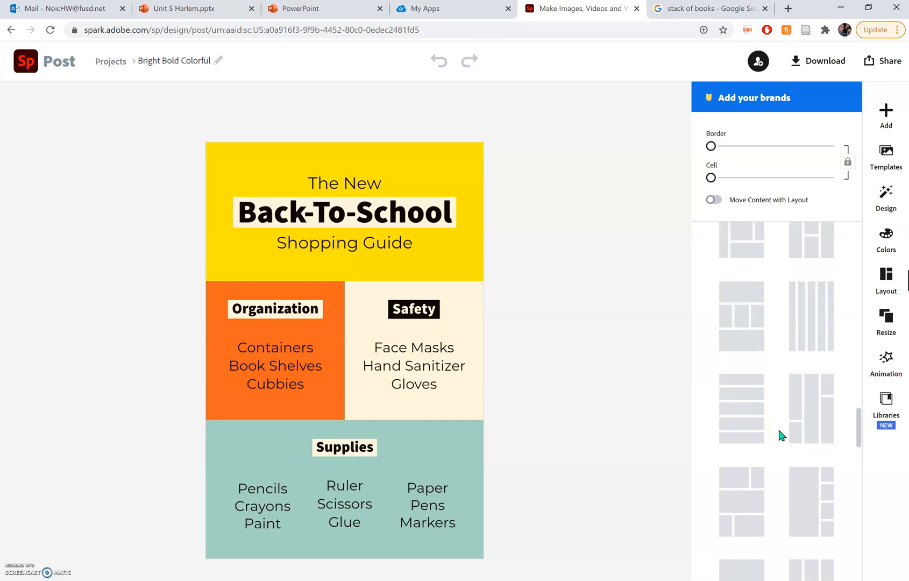
pyautogui.click(741, 329)
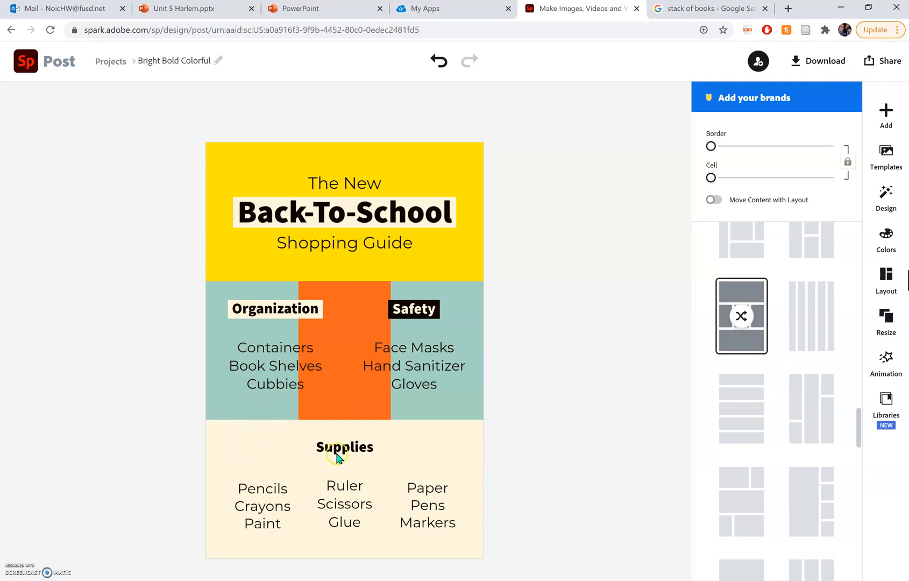
pyautogui.click(789, 431)
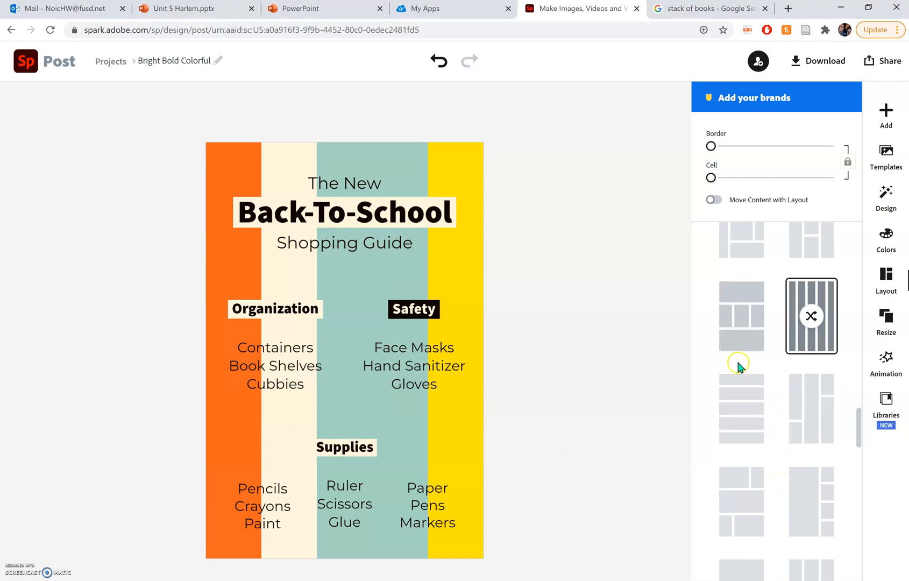
pyautogui.click(741, 308)
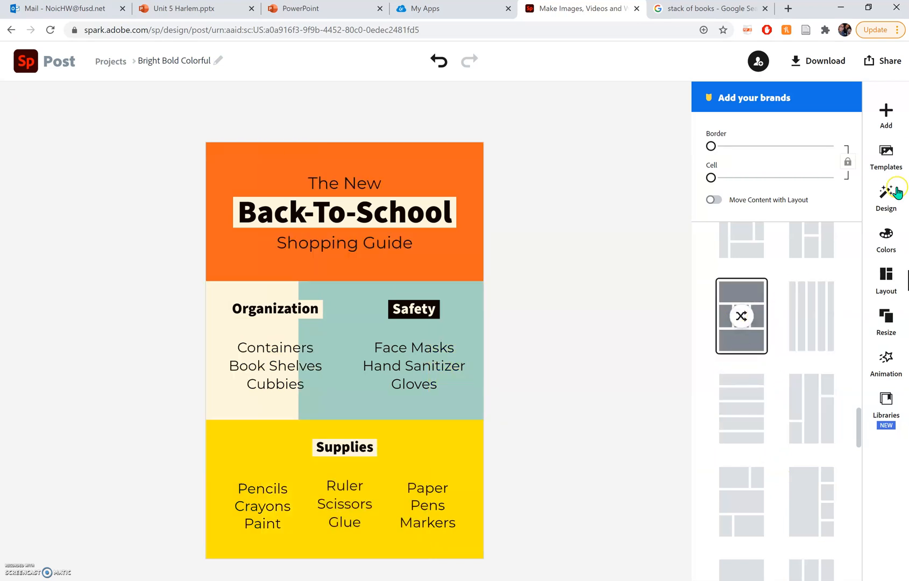
# - Try the first decorative color palette on the post and undo the color change
pyautogui.click(887, 243)
pyautogui.click(813, 261)
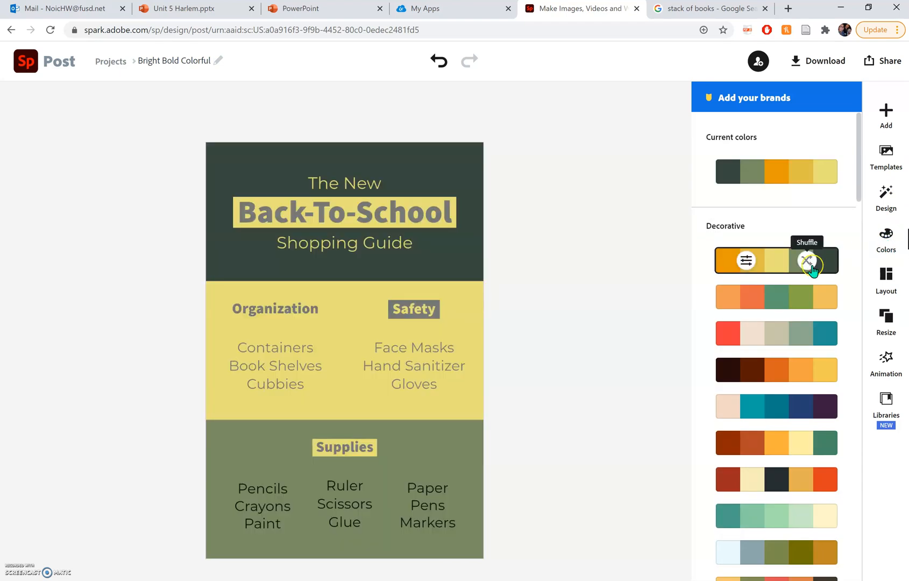
pyautogui.click(439, 61)
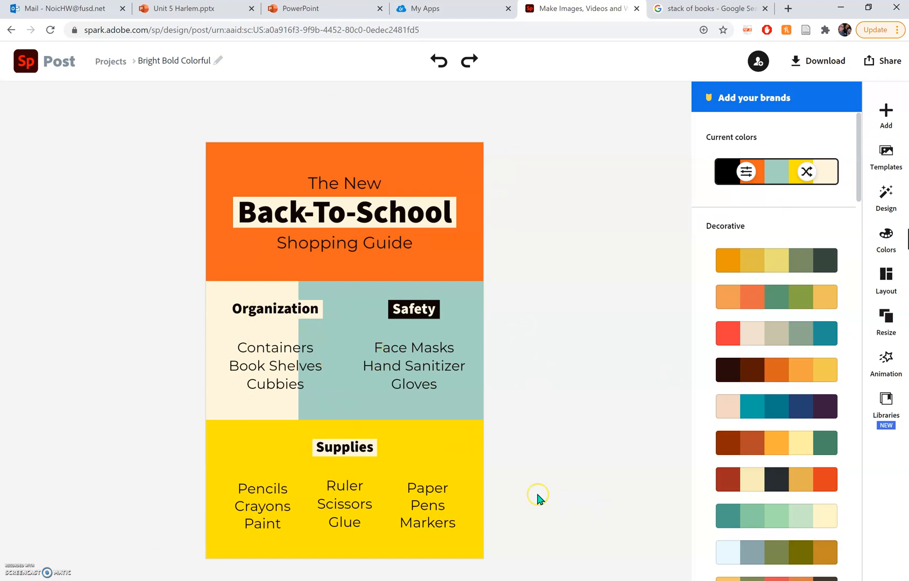
# - Delete the Containers, Book Shelves, Cubbies text and reposition the Organization heading within the cream cell and the Safety heading slightly to the right
pyautogui.click(271, 344)
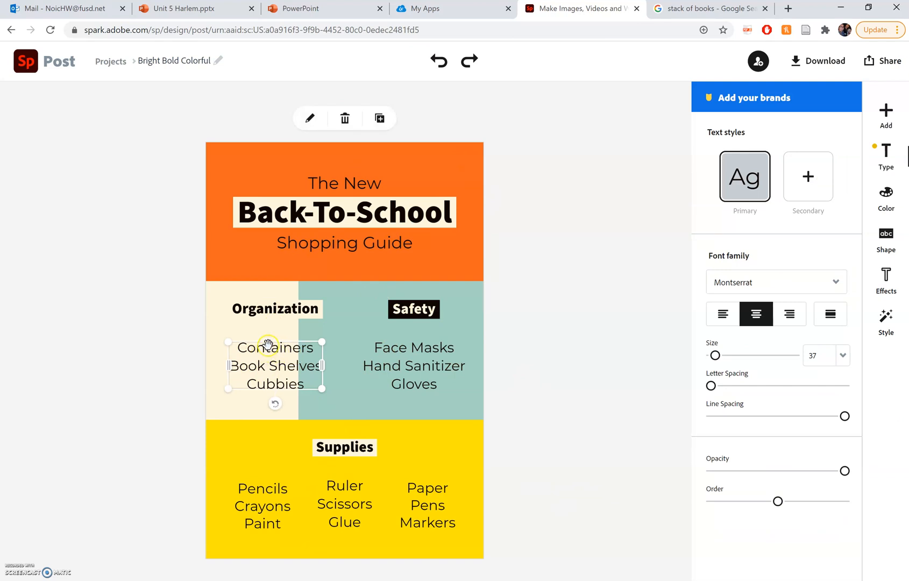
pyautogui.press('Delete')
pyautogui.click(285, 308)
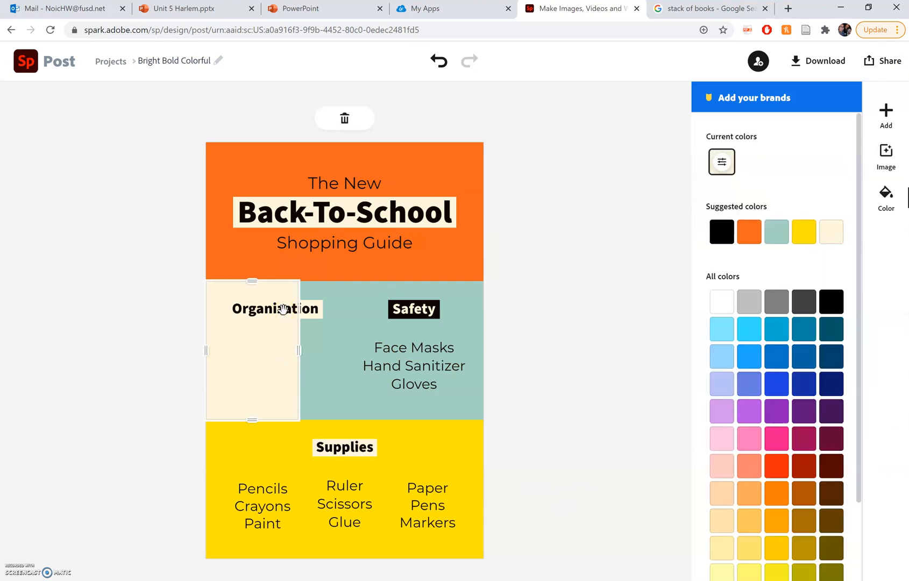
pyautogui.moveTo(287, 311); pyautogui.dragTo(268, 337)
pyautogui.moveTo(391, 309); pyautogui.dragTo(410, 311)
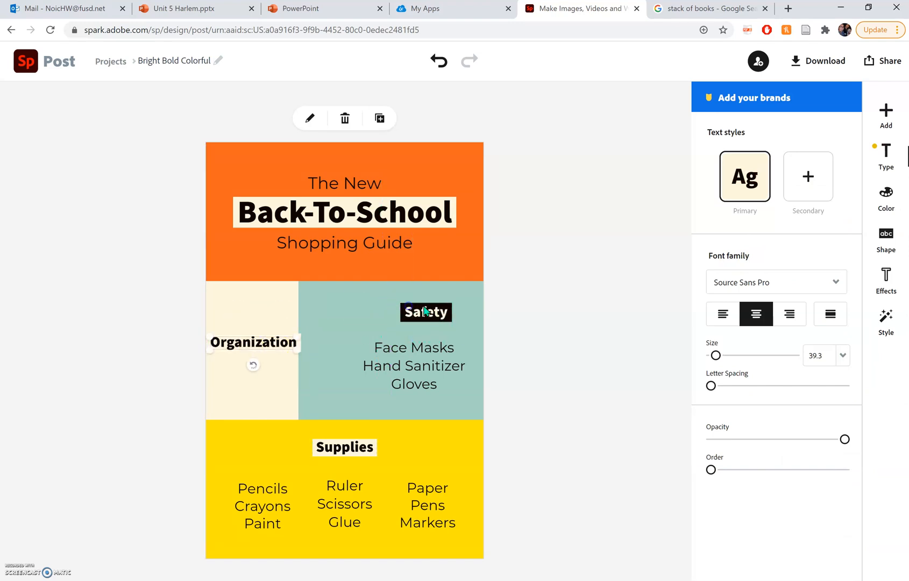
# - Replace the Organization heading's text with the teacher's title and surname
pyautogui.click(335, 212)
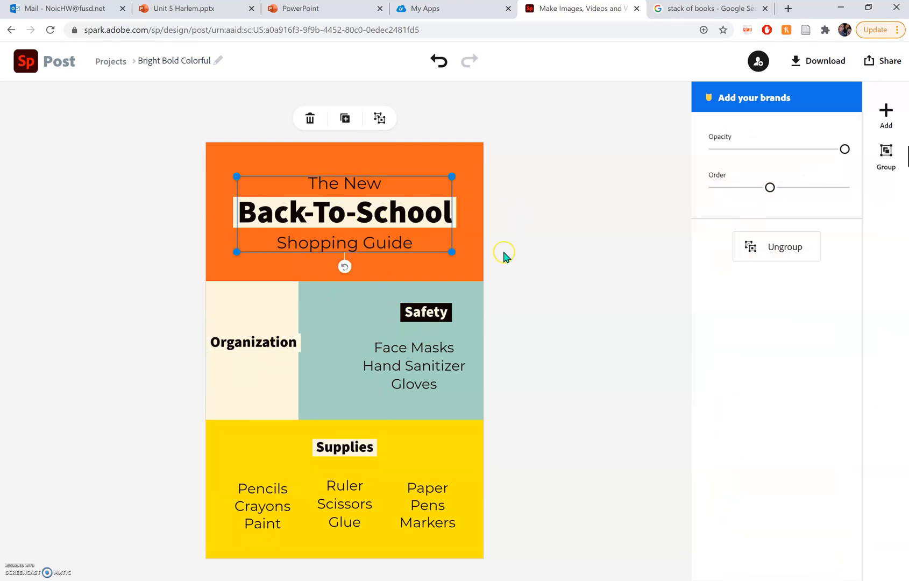
pyautogui.click(241, 343)
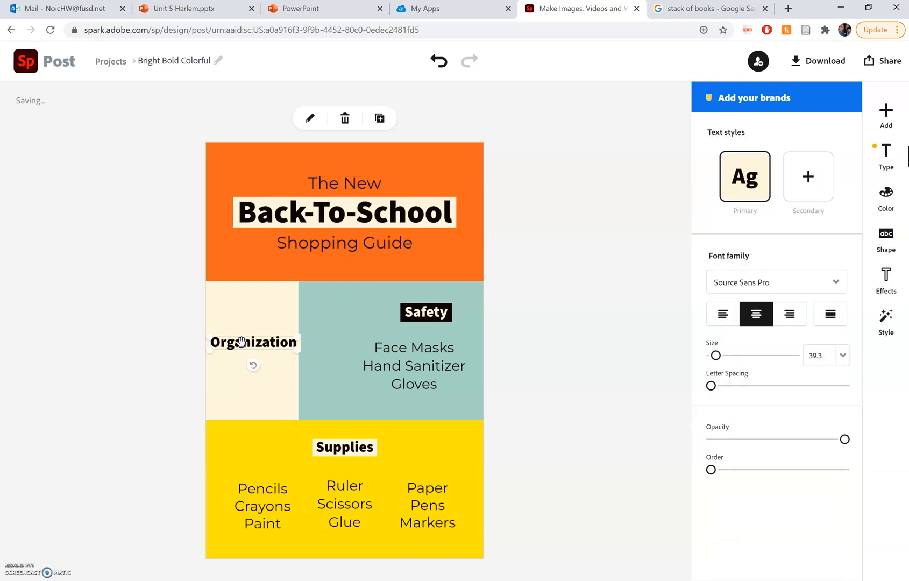
pyautogui.click(239, 345)
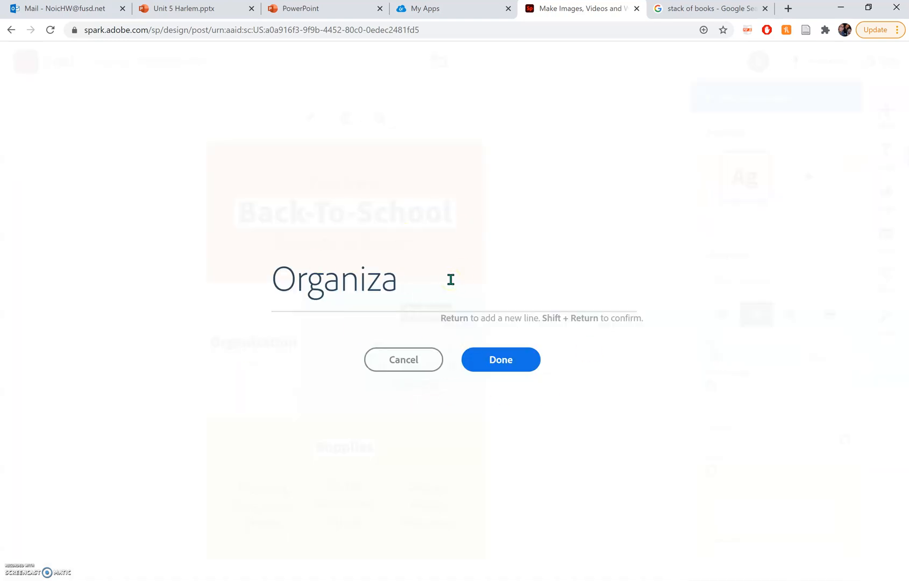
pyautogui.press('BackSpace')
pyautogui.press('BackSpace')
pyautogui.press('BackSpace')
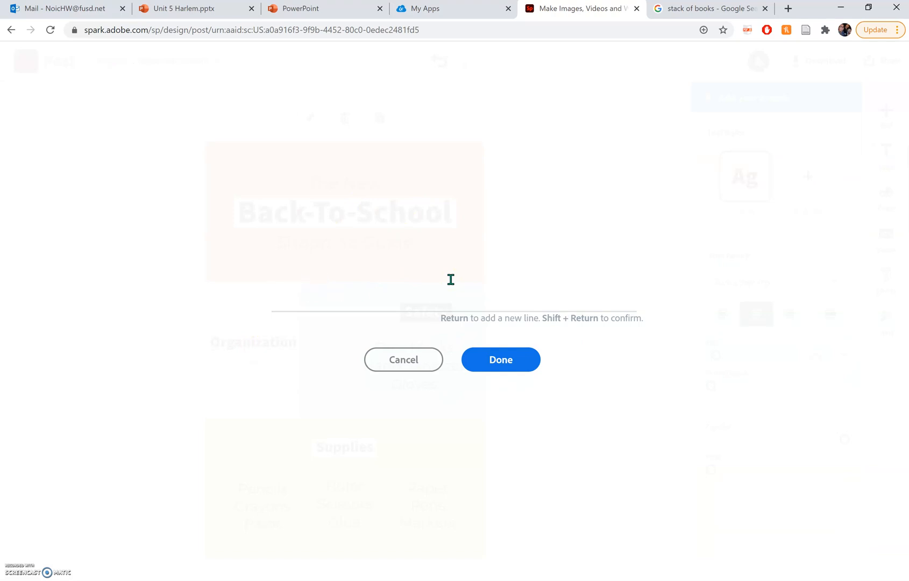
pyautogui.write('H')
pyautogui.write('M')
pyautogui.write('rs. Noice')
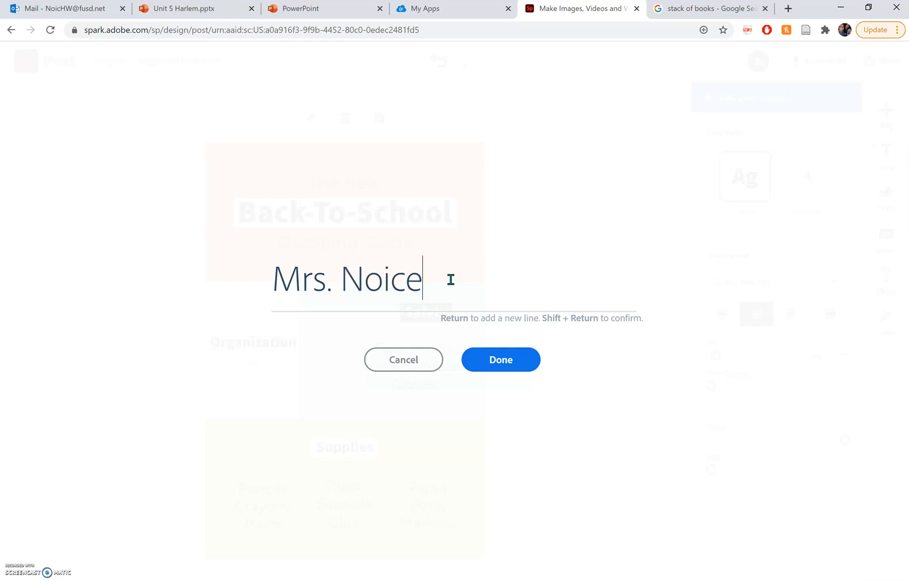
pyautogui.click(502, 361)
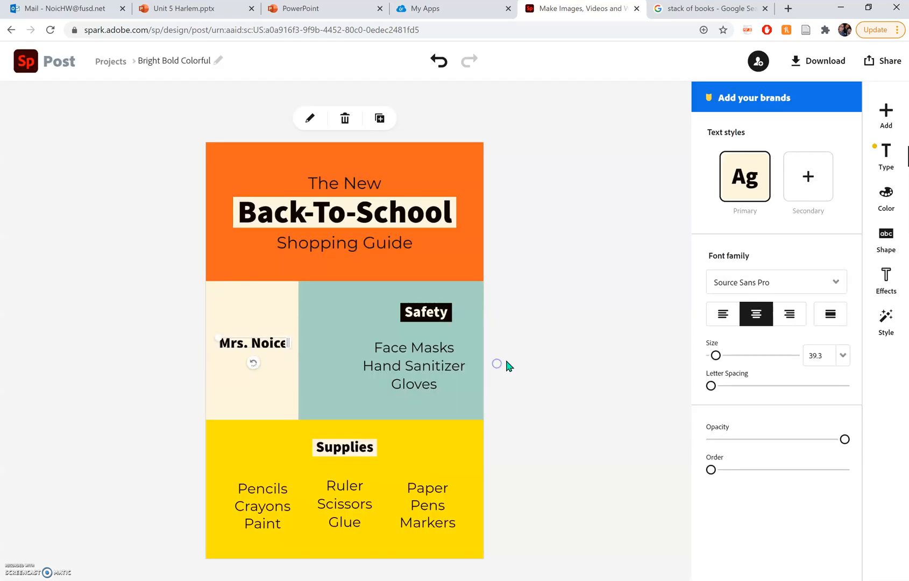
# - Rotate the teacher's name a quarter turn counterclockwise and enlarge it to a size of about 112, filling the cream cell on two lines
pyautogui.moveTo(263, 370); pyautogui.dragTo(272, 344)
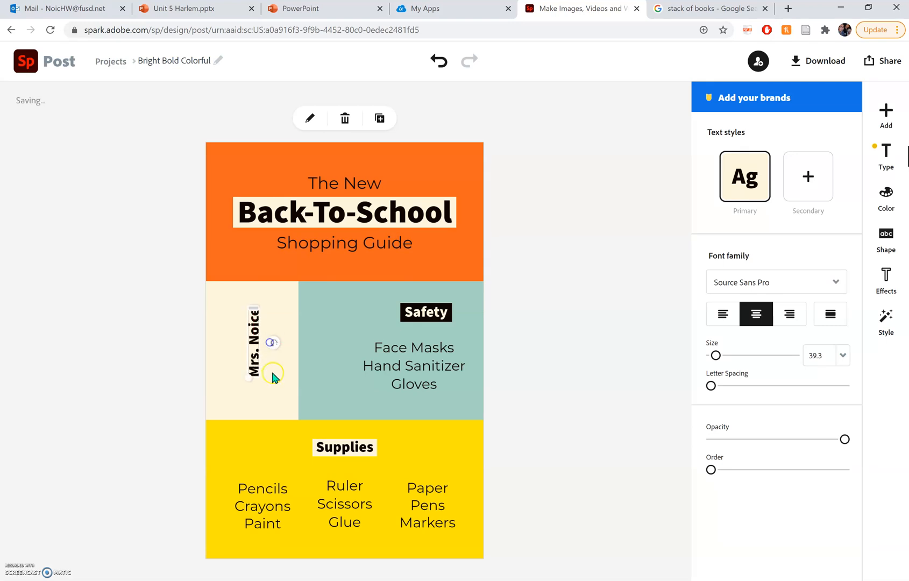
pyautogui.moveTo(249, 376); pyautogui.dragTo(206, 401)
pyautogui.moveTo(272, 353); pyautogui.dragTo(214, 402)
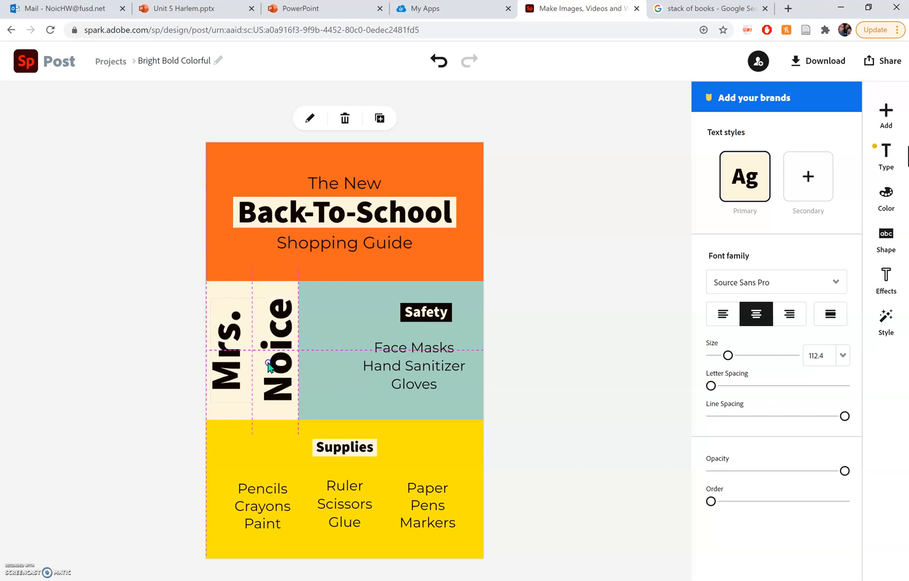
pyautogui.click(165, 364)
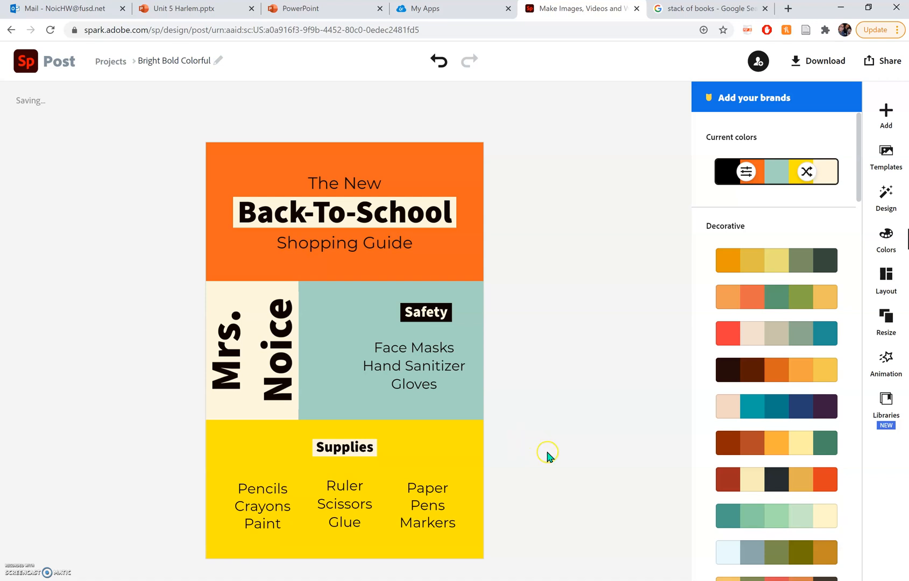
# - Delete the three supply lists and the Supplies heading from the yellow section
pyautogui.click(342, 522)
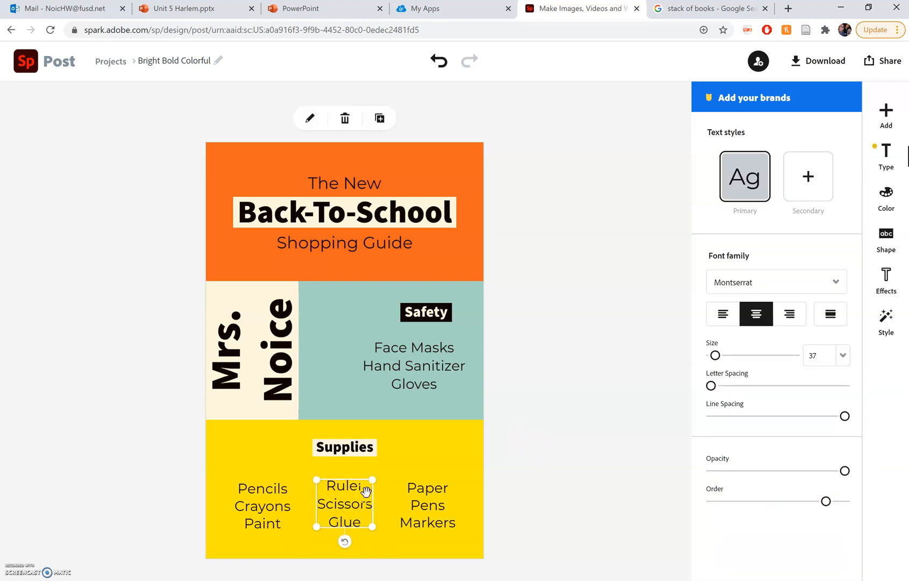
pyautogui.press('Delete')
pyautogui.click(413, 506)
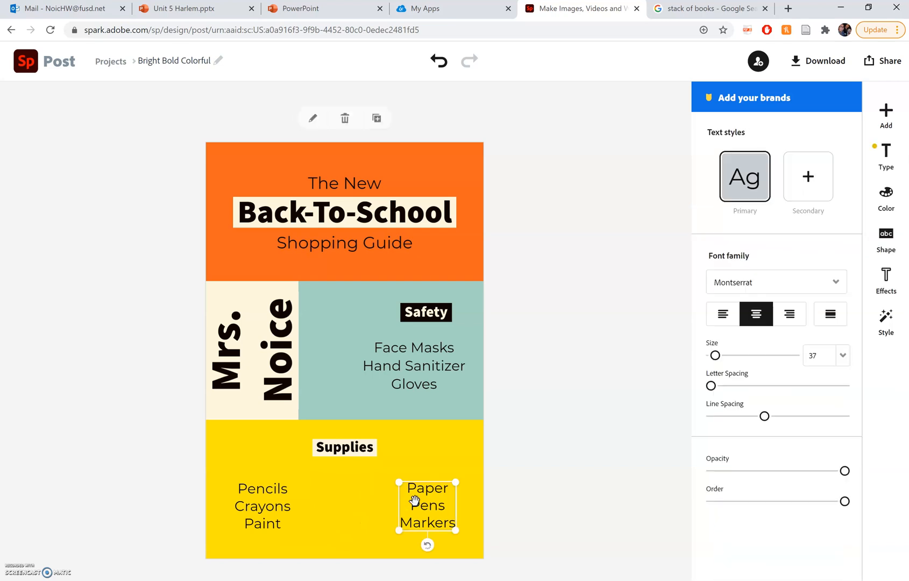
pyautogui.press('Delete')
pyautogui.click(287, 510)
pyautogui.press('Delete')
pyautogui.click(351, 450)
pyautogui.press('Delete')
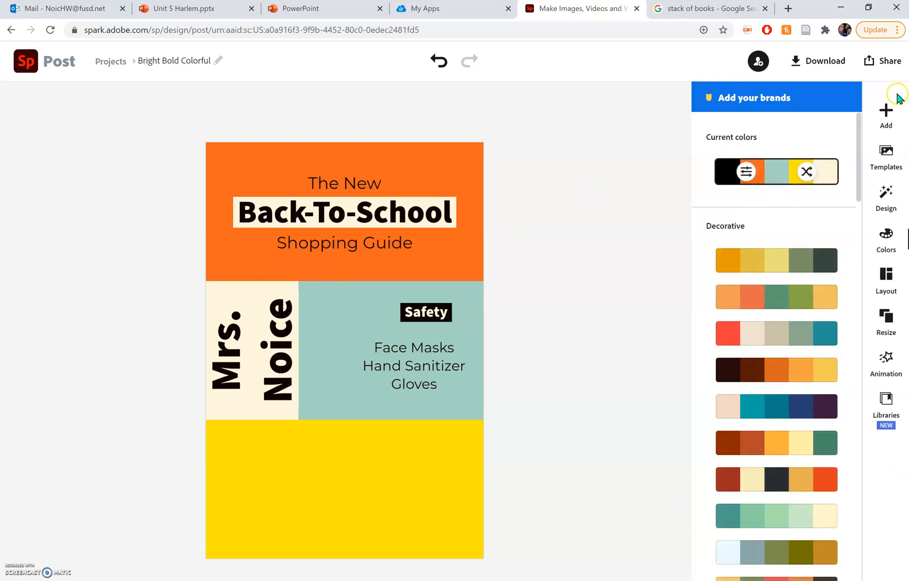
# - Upload the group photo of three people in front of a canyon from the Pictures folder and add it as a freely movable image
pyautogui.click(888, 122)
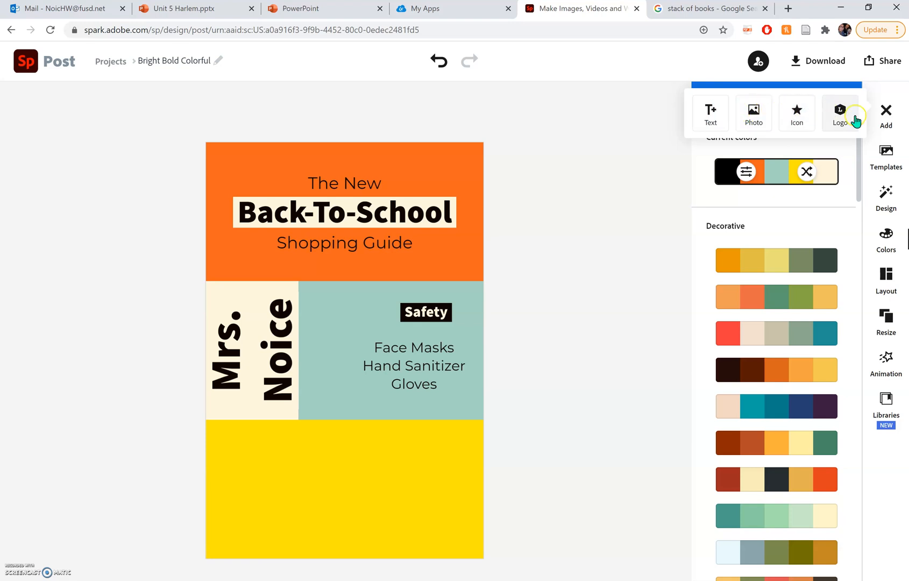
pyautogui.click(753, 116)
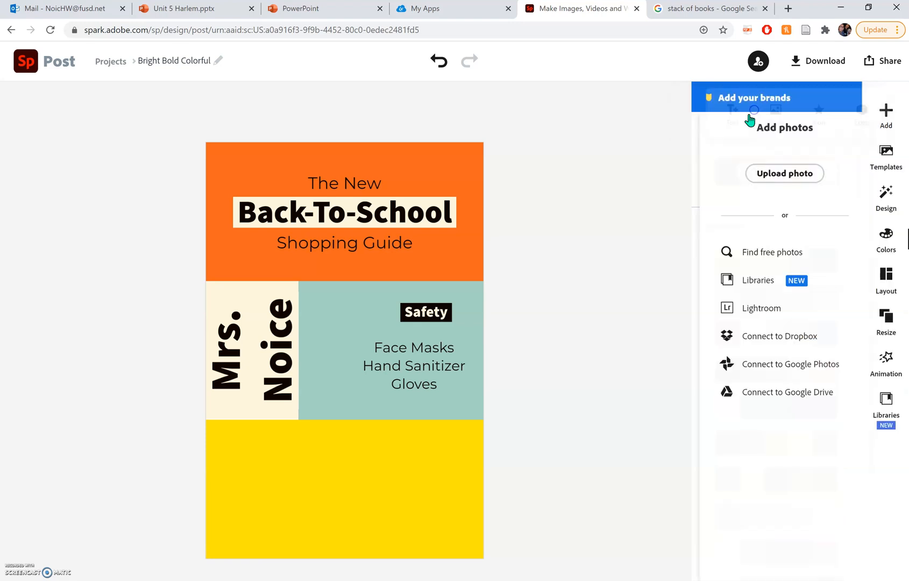
pyautogui.click(775, 175)
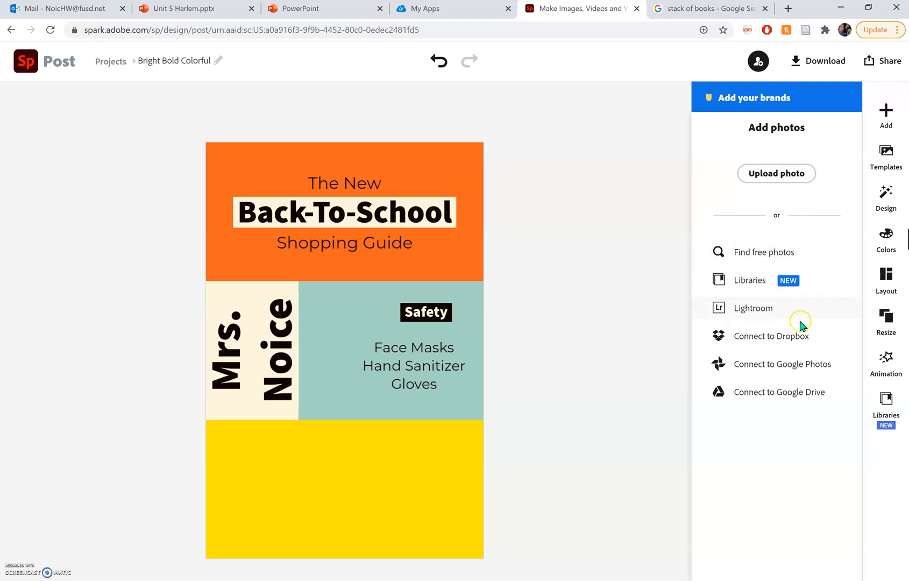
pyautogui.click(773, 185)
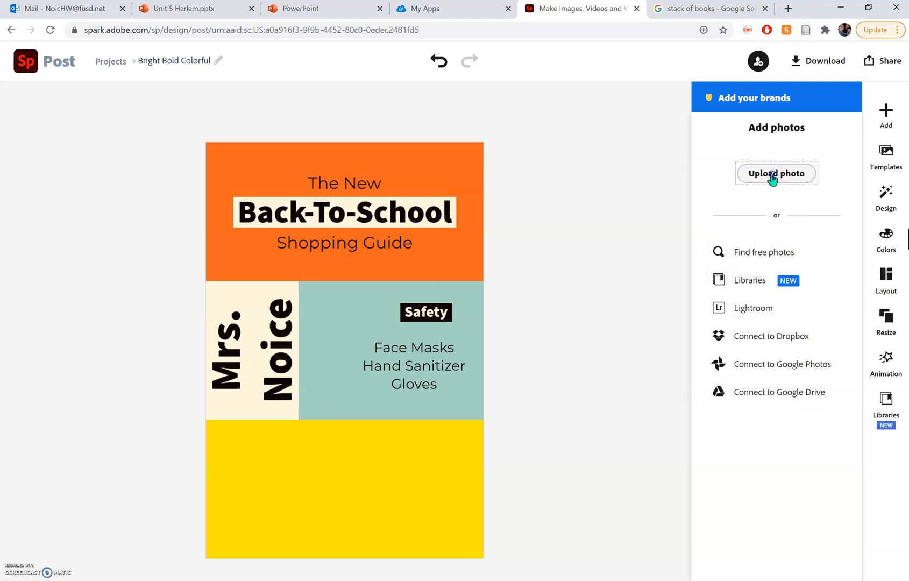
pyautogui.scroll(-10, 274, 138)
pyautogui.scroll(3, 275, 139)
pyautogui.scroll(-8, 276, 140)
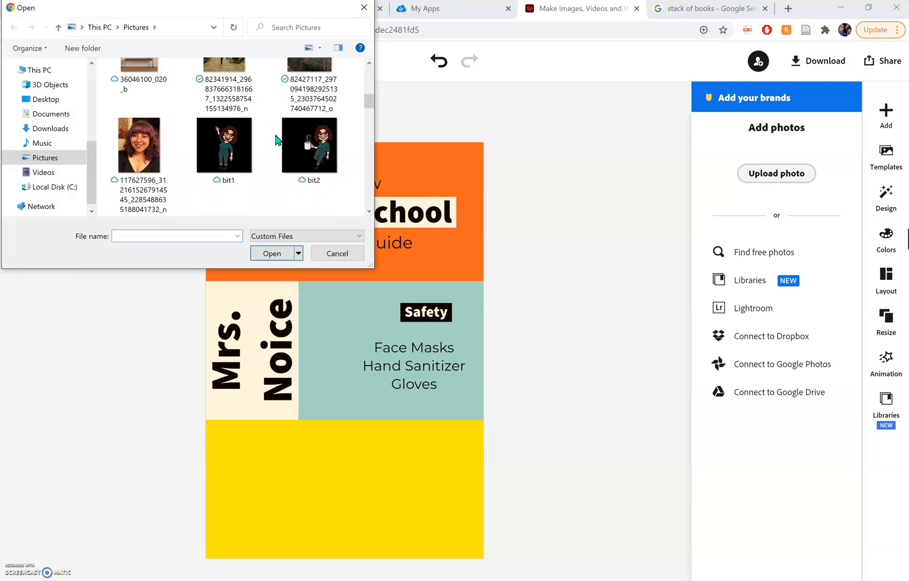
pyautogui.doubleClick(308, 168)
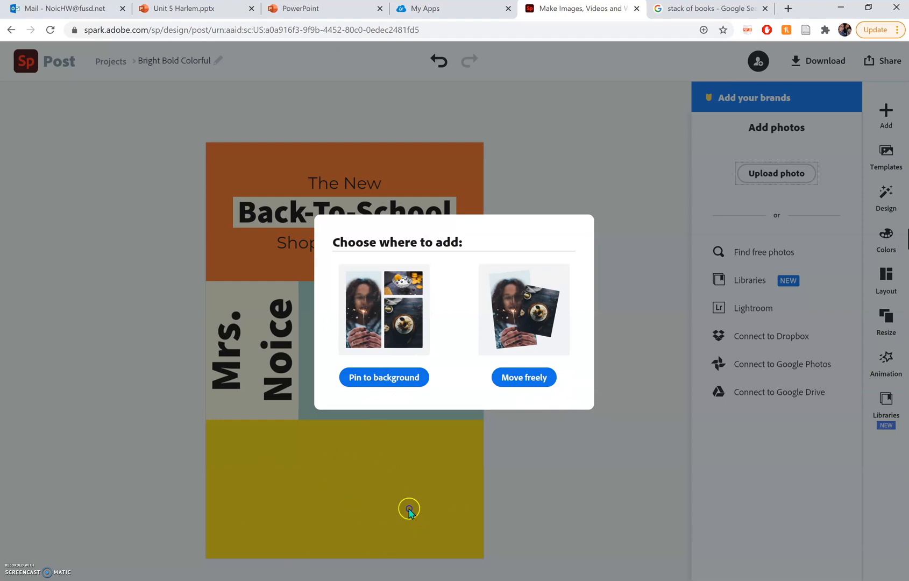
pyautogui.click(525, 379)
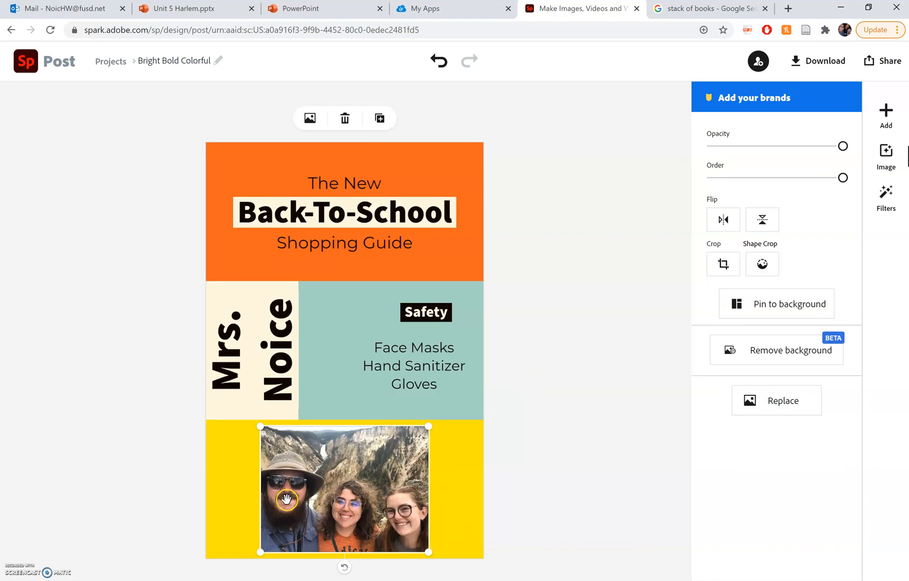
# - Enlarge the group photo to nearly the full height of the yellow section and center it there
pyautogui.moveTo(308, 501); pyautogui.dragTo(267, 506)
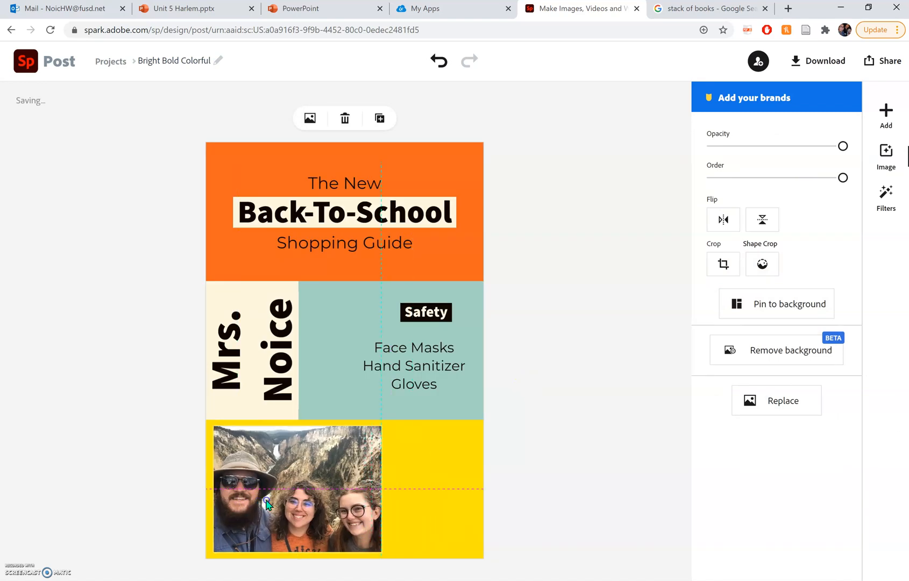
pyautogui.moveTo(383, 556); pyautogui.dragTo(400, 522)
pyautogui.click(365, 533)
pyautogui.click(549, 471)
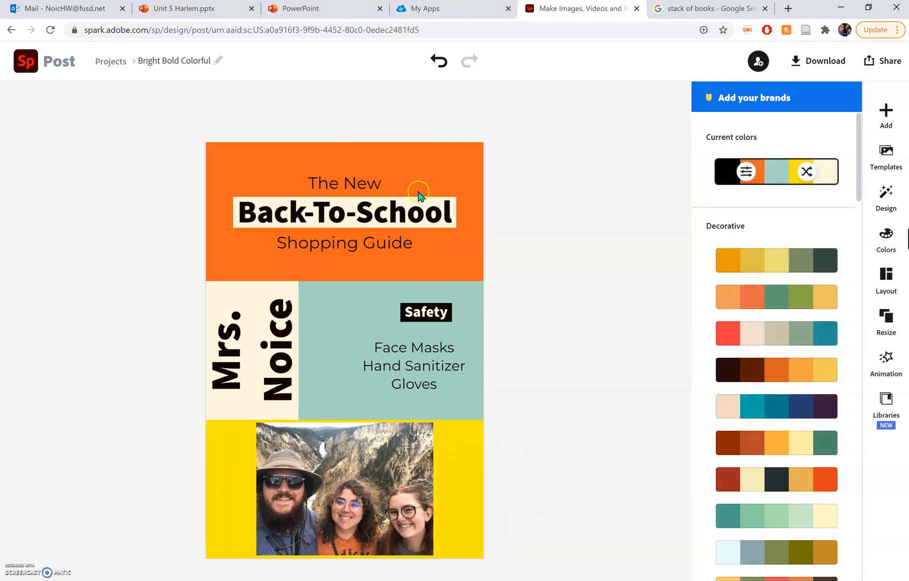
# - Delete the Back-To-School Shopping Guide title from the orange section and search the free photos for books
pyautogui.click(430, 212)
pyautogui.press('Delete')
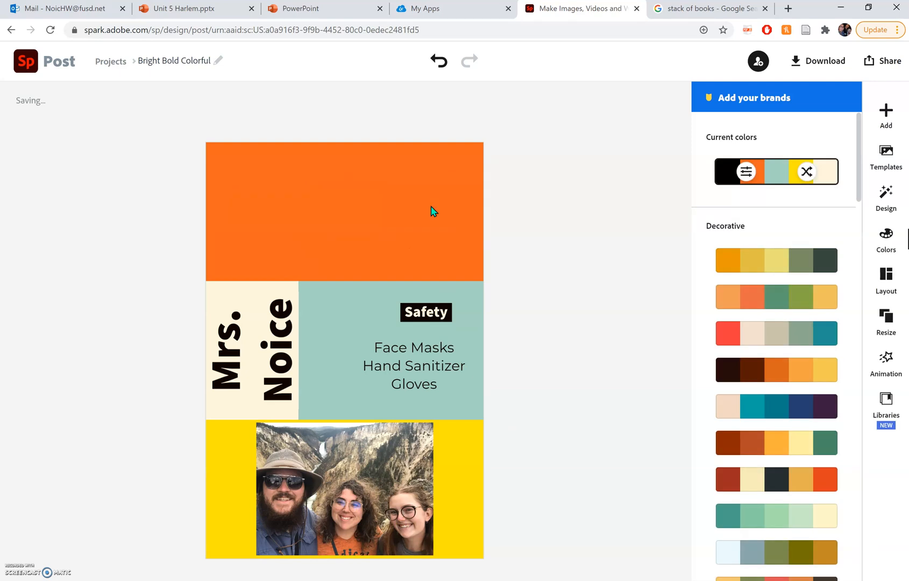
pyautogui.click(886, 114)
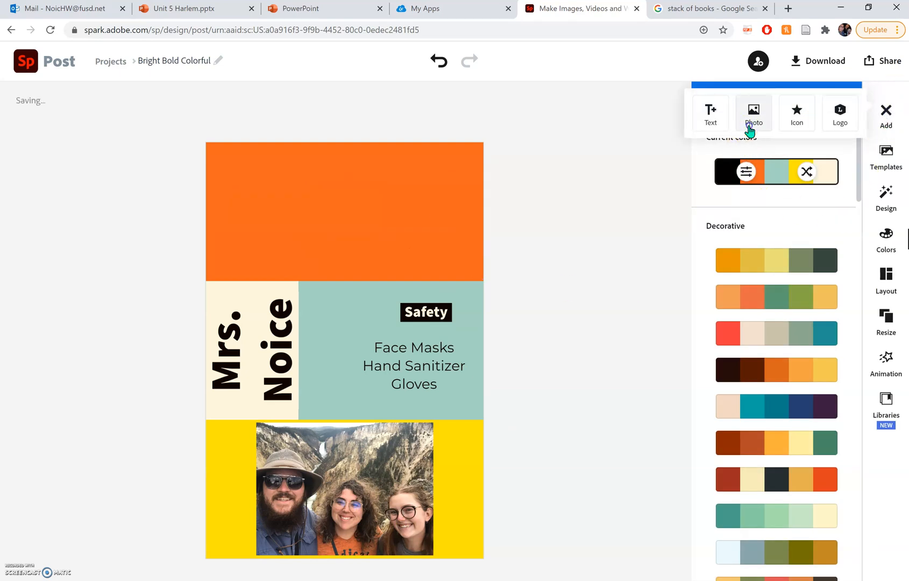
pyautogui.click(749, 124)
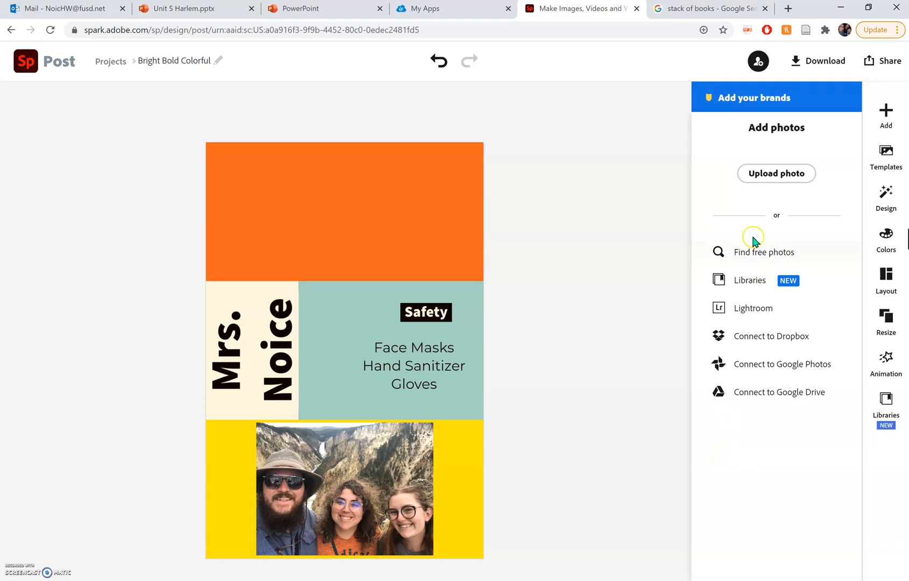
pyautogui.click(764, 252)
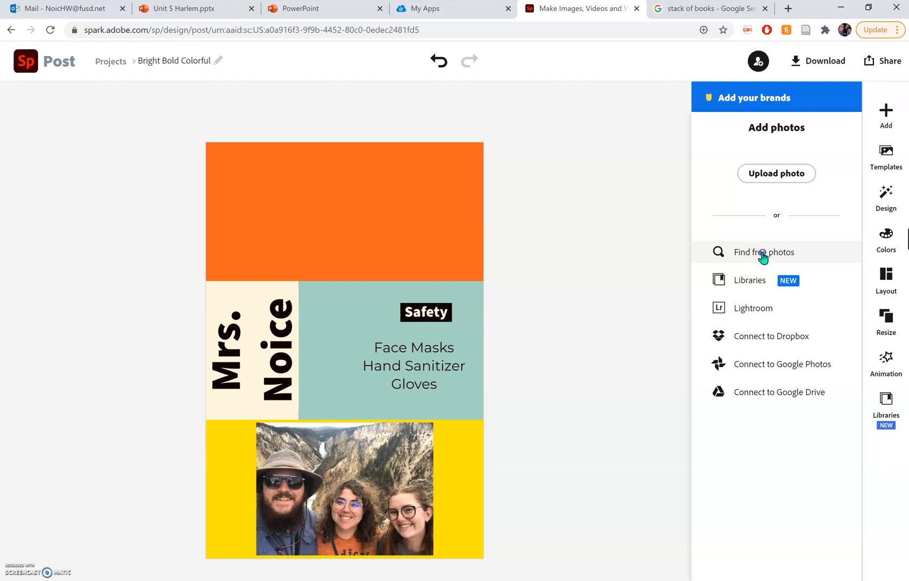
pyautogui.write('books')
pyautogui.press('Return')
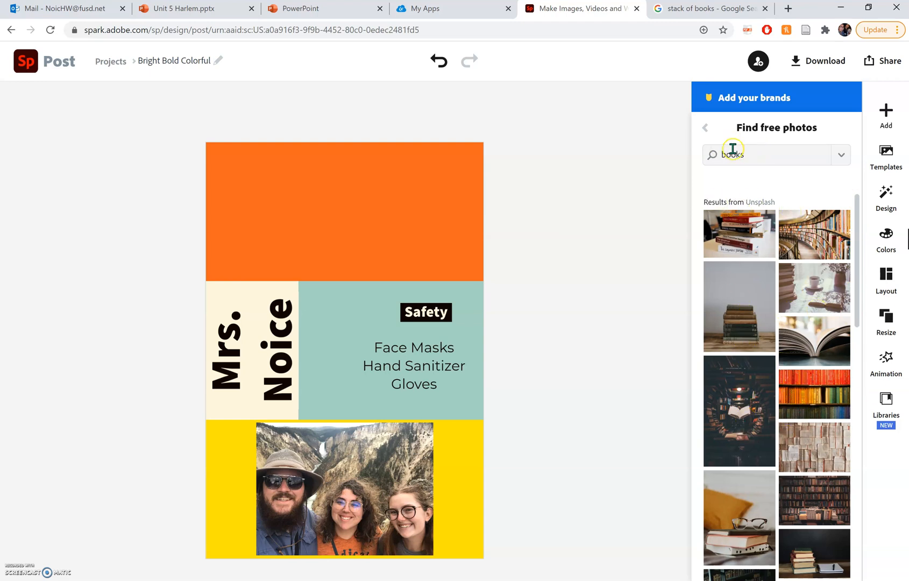
# - Add the photo of bookshelves with hanging light bulbs as a freely movable image and place it in the right half of the orange section
pyautogui.scroll(-10, 792, 409)
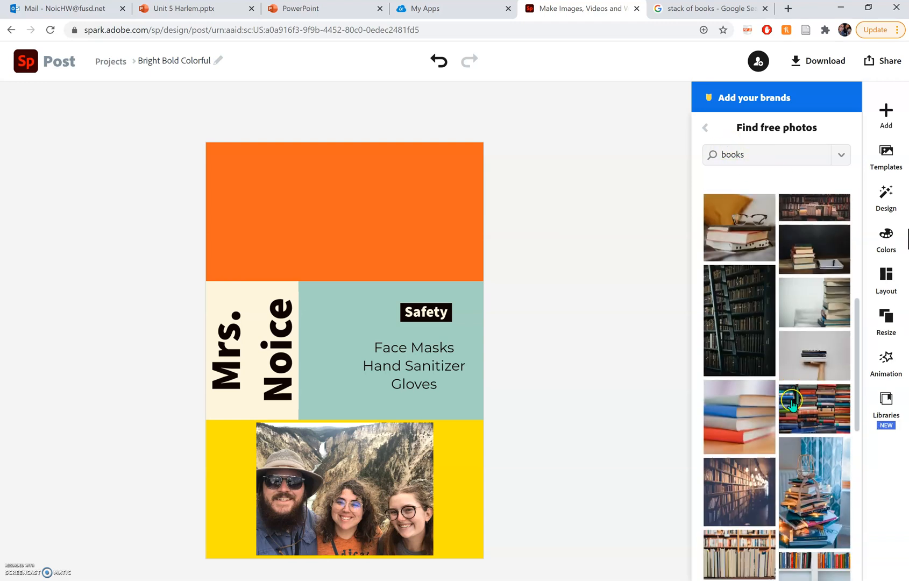
pyautogui.scroll(-5, 811, 455)
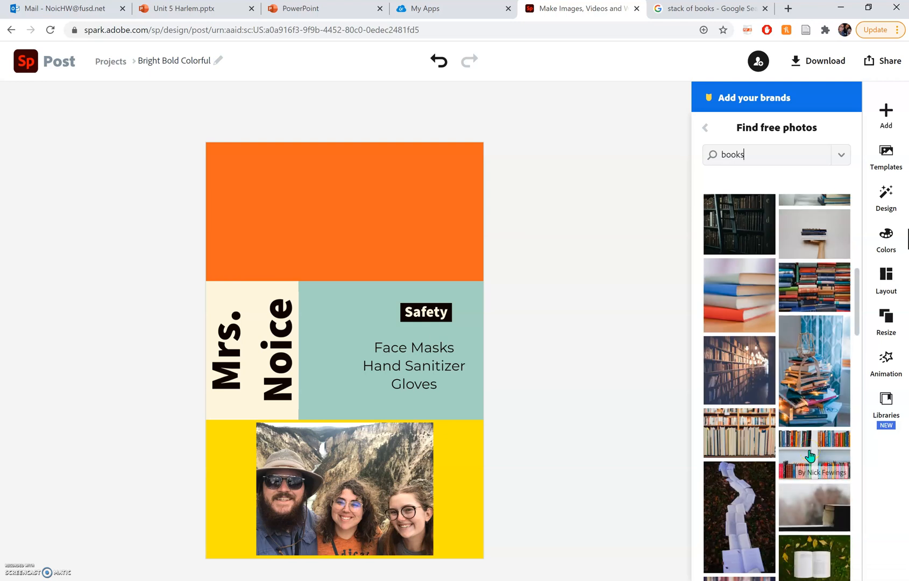
pyautogui.click(739, 361)
pyautogui.click(530, 380)
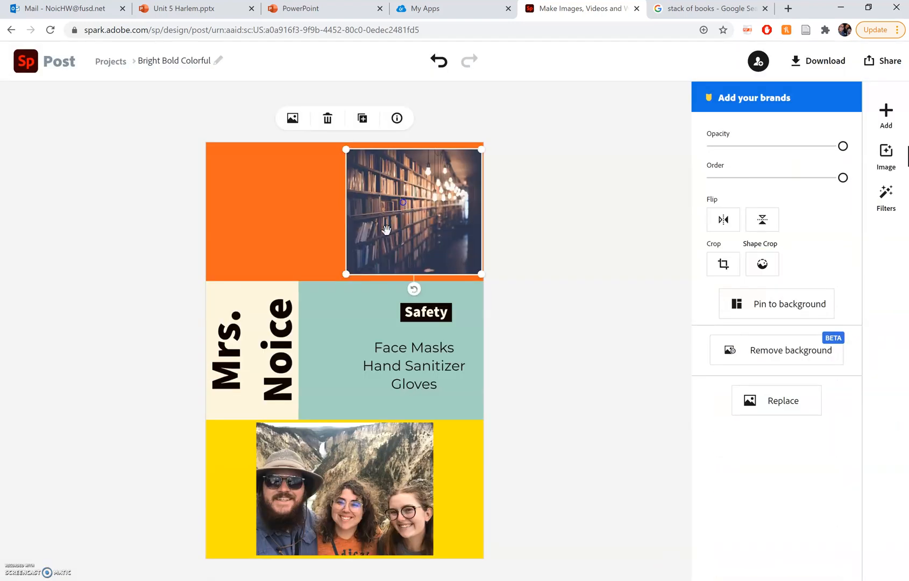
pyautogui.moveTo(352, 280); pyautogui.dragTo(328, 256)
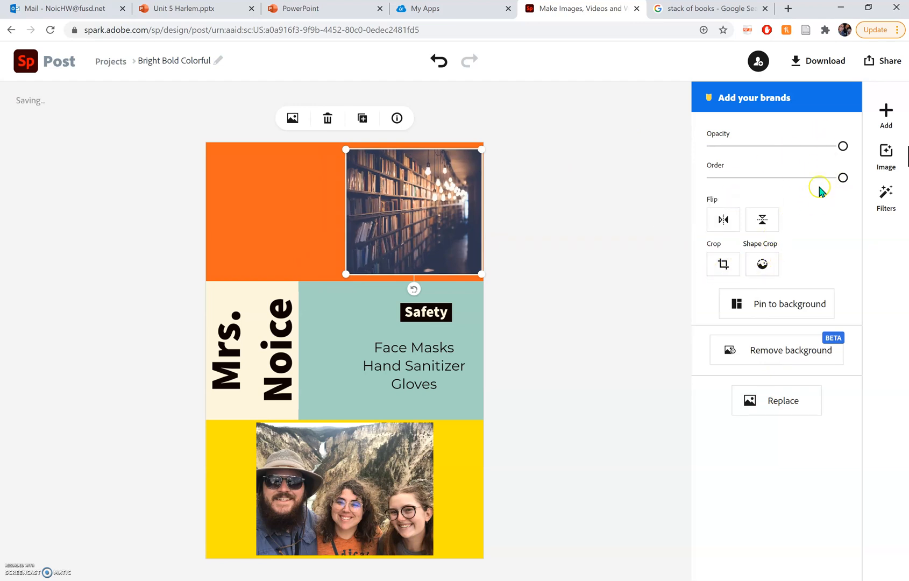
# - Crop about the lower third off the bookshelf photo and enlarge it leftward to nearly the full height of the orange section
pyautogui.click(723, 262)
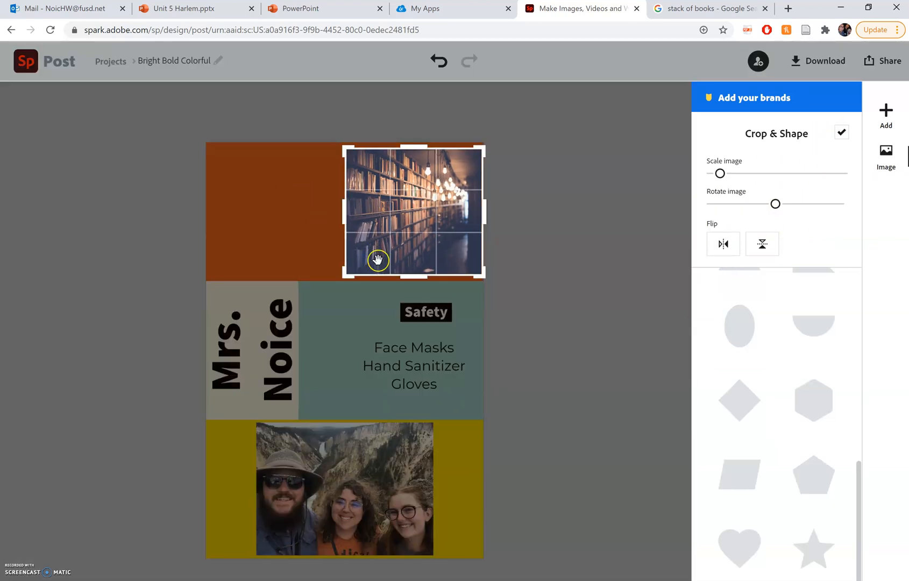
pyautogui.moveTo(423, 277); pyautogui.dragTo(417, 234)
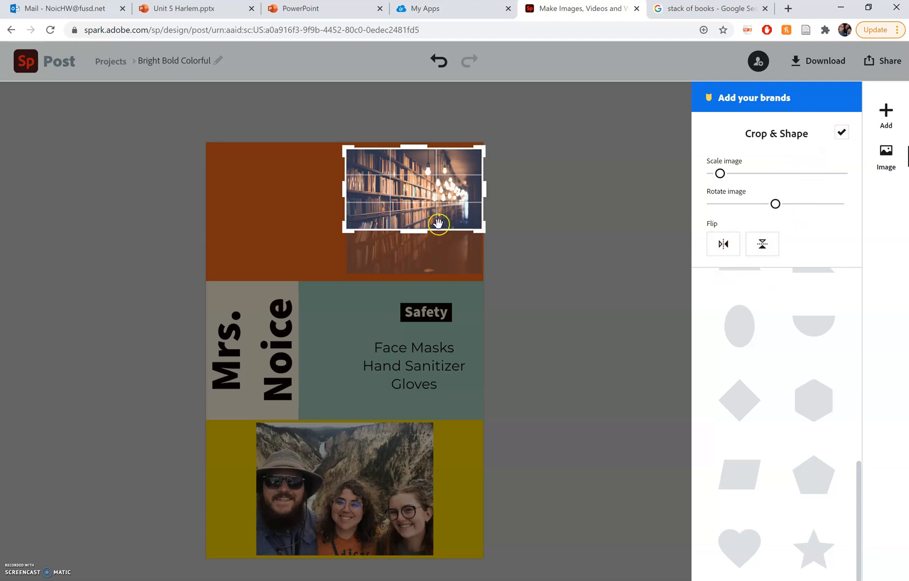
pyautogui.click(836, 138)
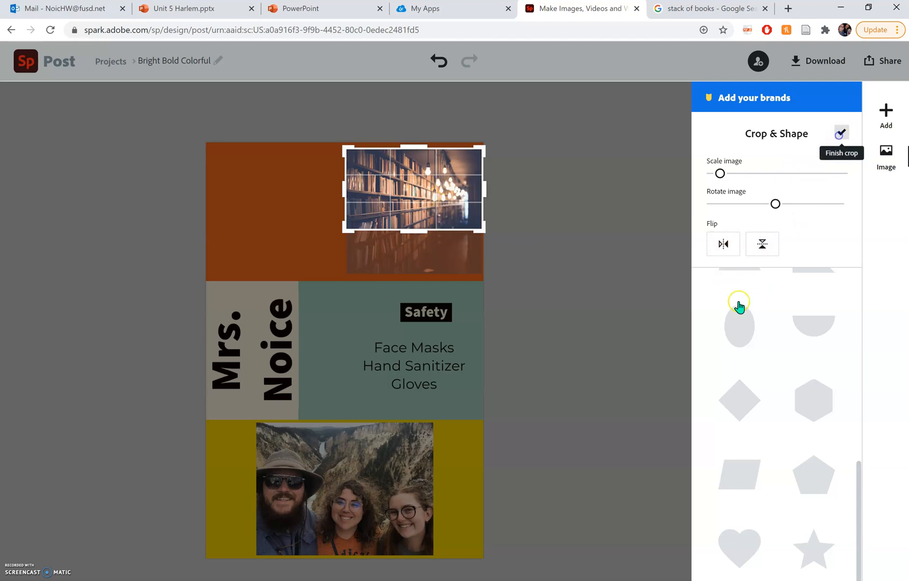
pyautogui.moveTo(351, 230); pyautogui.dragTo(245, 239)
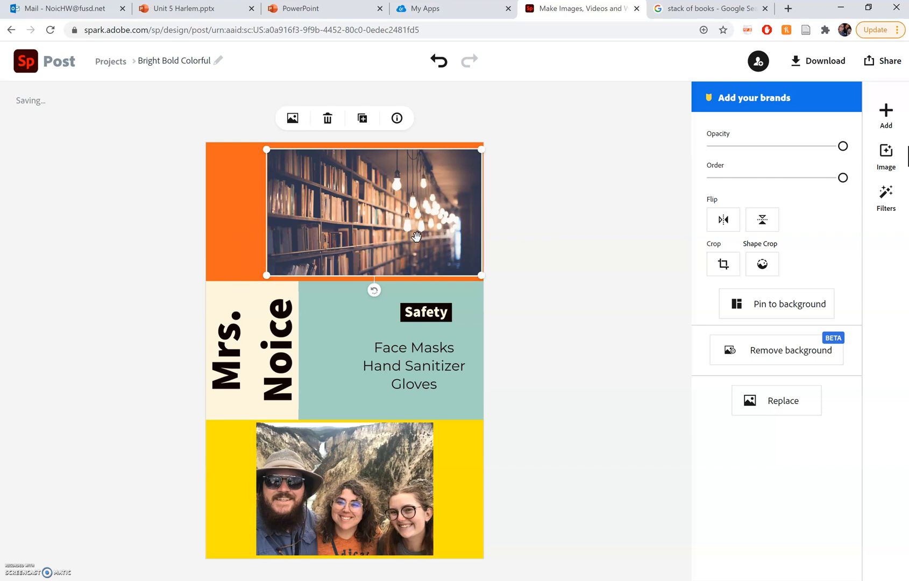
# - Crop a further strip off the bottom of the bookshelf photo and enlarge it to span the full width of the orange section
pyautogui.click(723, 265)
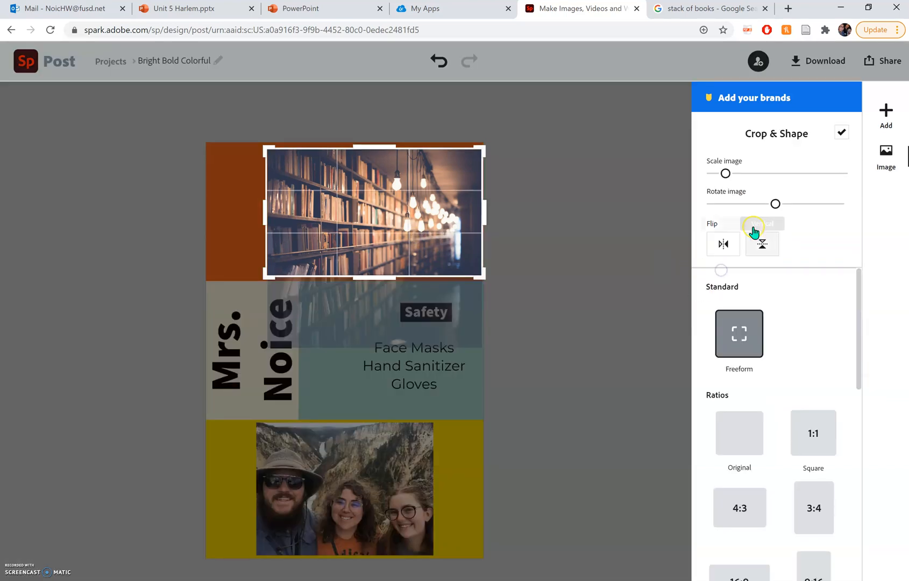
pyautogui.moveTo(392, 279); pyautogui.dragTo(393, 250)
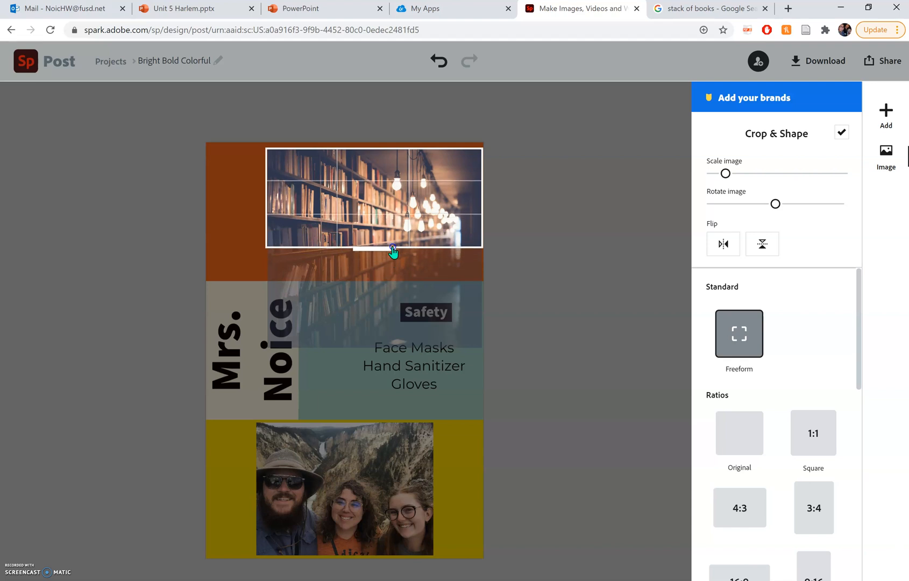
pyautogui.click(842, 132)
pyautogui.moveTo(266, 246); pyautogui.dragTo(195, 247)
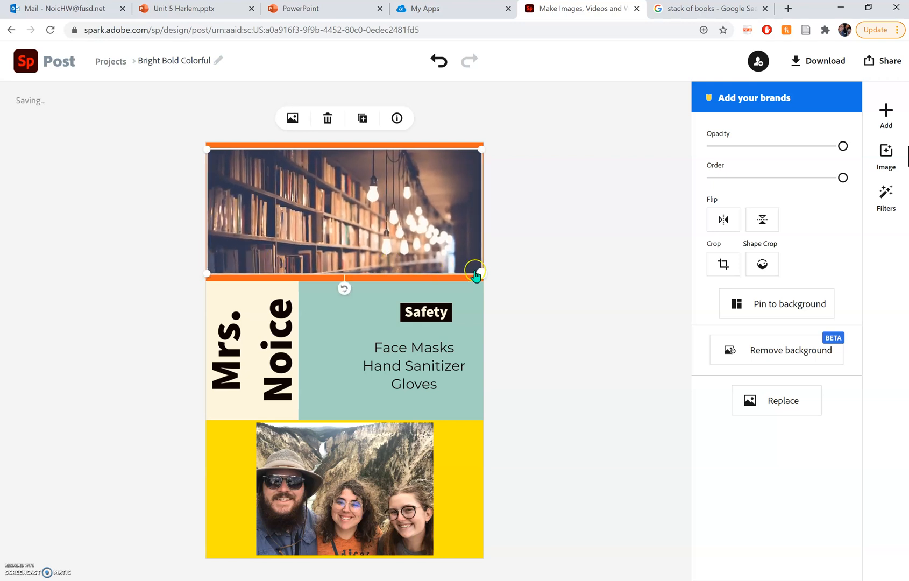
pyautogui.click(482, 275)
pyautogui.click(575, 229)
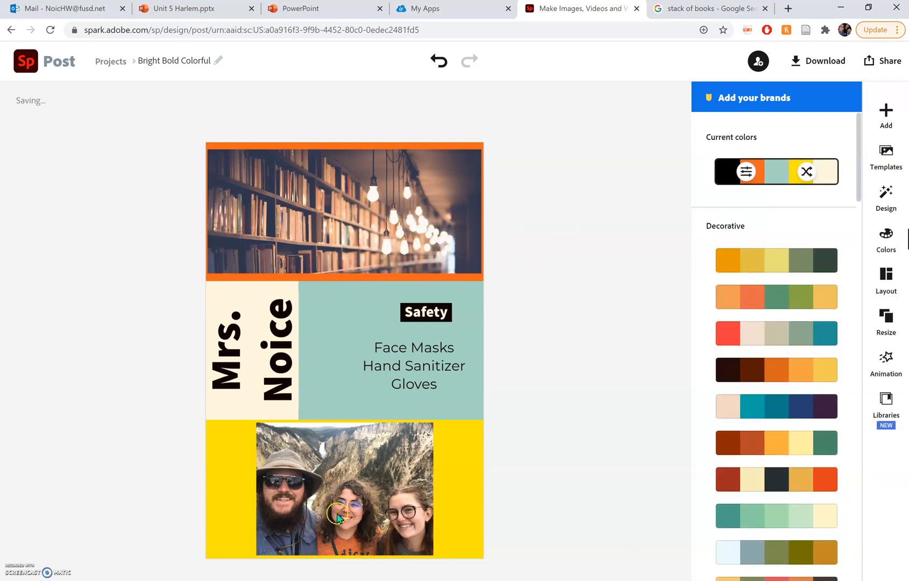
# - Replace the Safety heading with "About Me:" and enlarge it to size 75.8 on one line at the top of the teal section
pyautogui.click(397, 343)
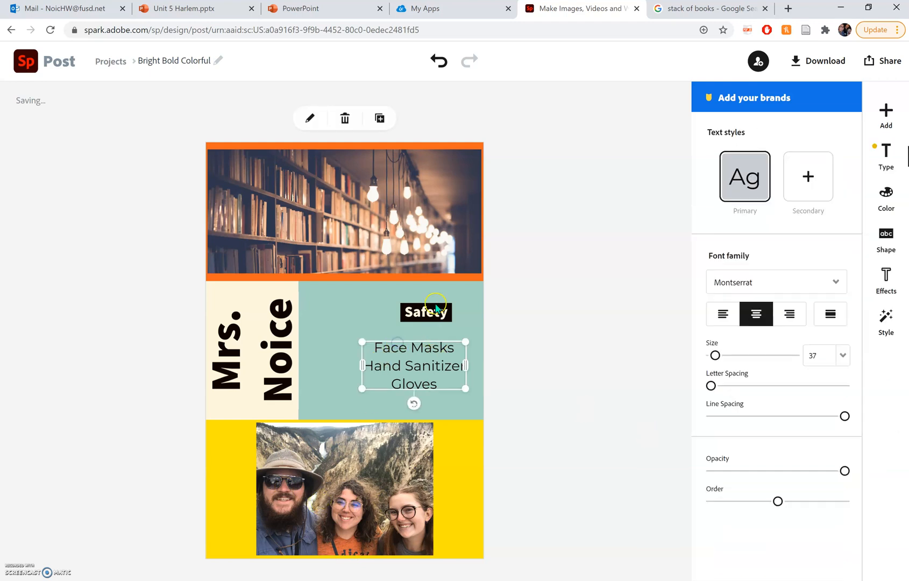
pyautogui.click(440, 312)
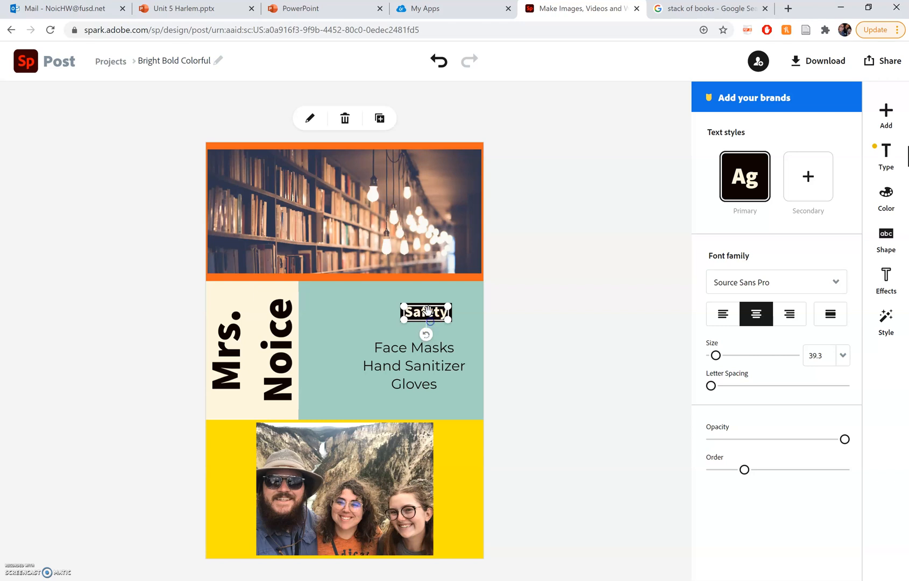
pyautogui.click(422, 315)
pyautogui.doubleClick(420, 322)
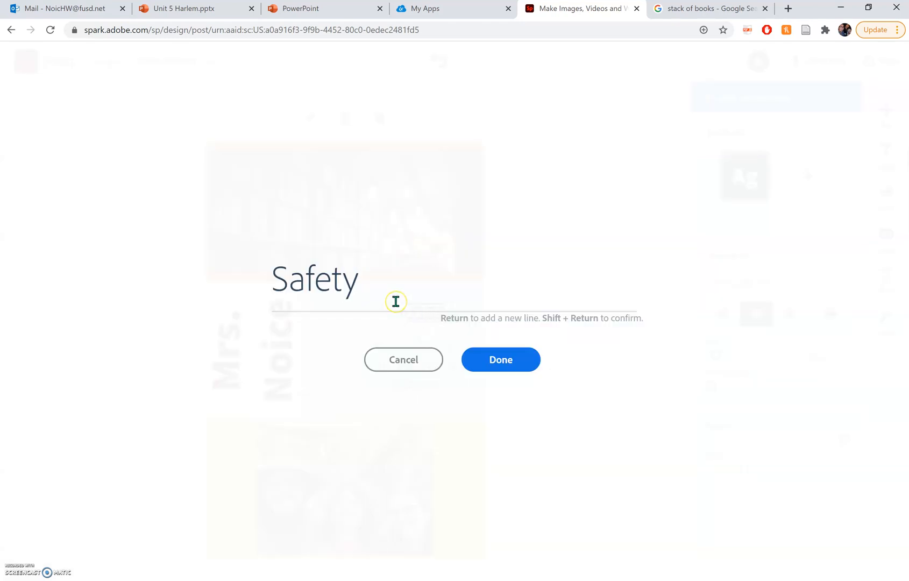
pyautogui.press('BackSpace')
pyautogui.press('BackSpace')
pyautogui.press('BackSpace')
pyautogui.press('BackSpace')
pyautogui.write('About Me:')
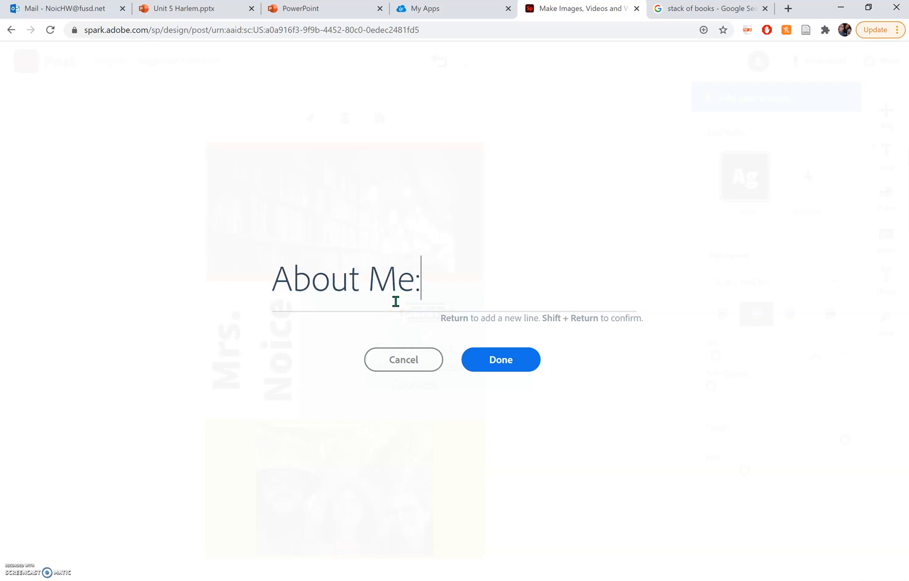
pyautogui.click(479, 362)
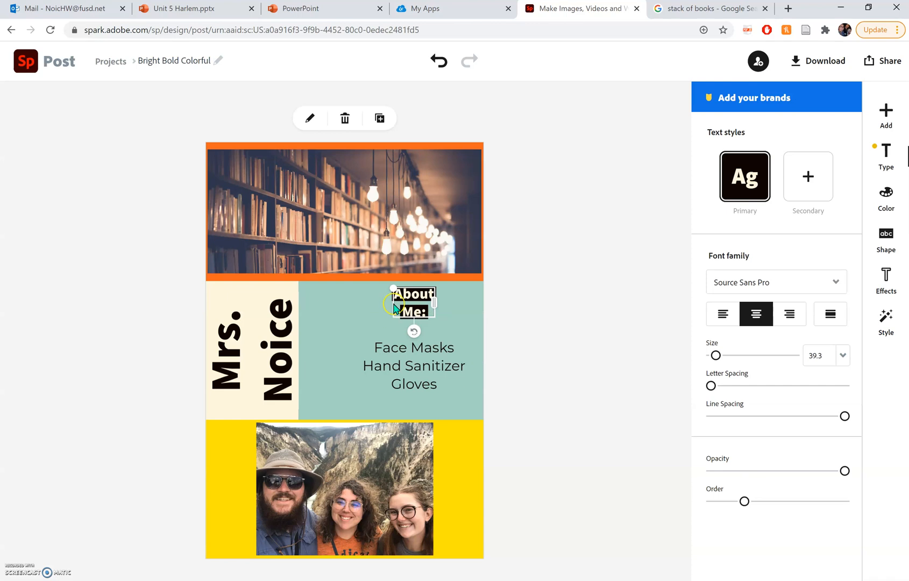
pyautogui.moveTo(394, 295)
pyautogui.mouseDown()
pyautogui.moveTo(305, 285)
pyautogui.moveTo(397, 301)
pyautogui.moveTo(400, 311)
pyautogui.mouseUp()
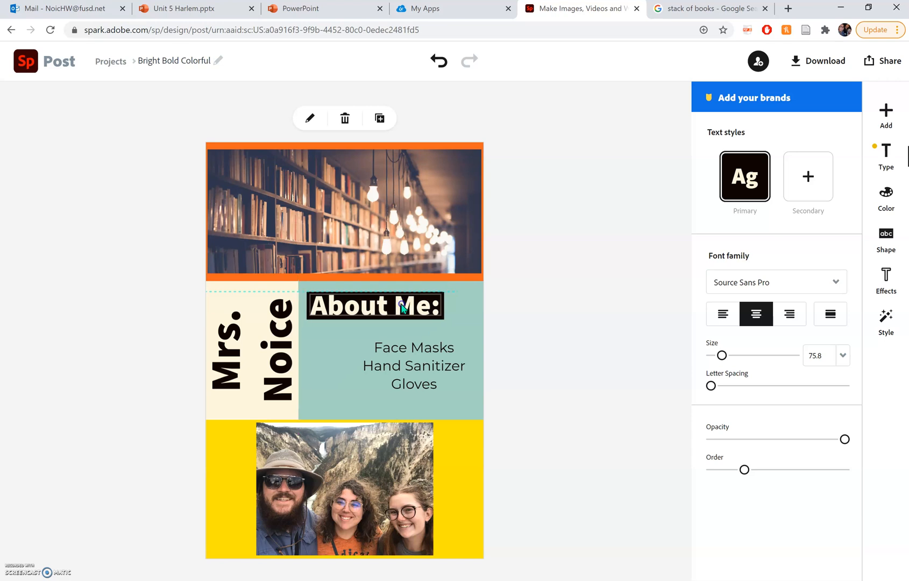
# - Replace the safety supplies list with the lines "1. I love to travel!" and "2. I have two cats and one dog!"
pyautogui.click(434, 378)
pyautogui.click(435, 380)
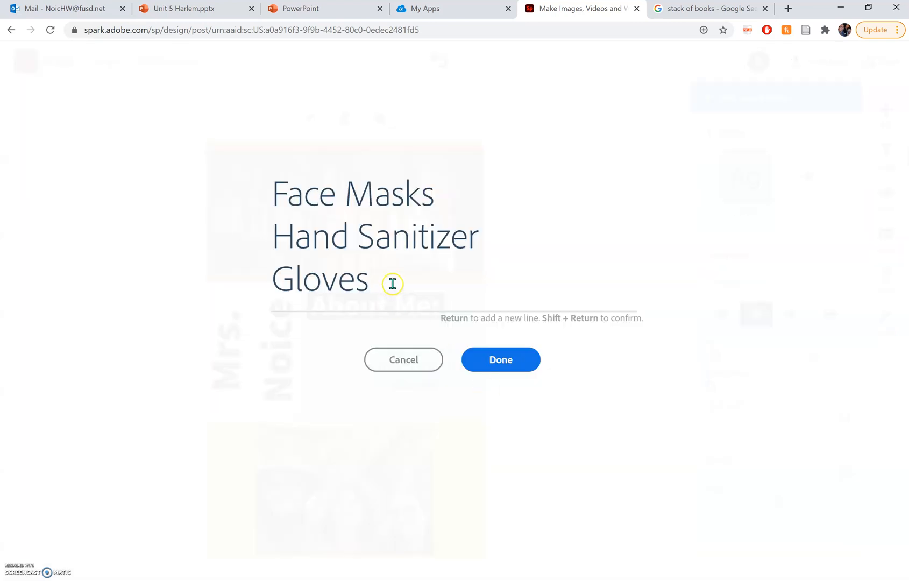
pyautogui.moveTo(392, 284); pyautogui.dragTo(241, 204)
pyautogui.write('1. ')
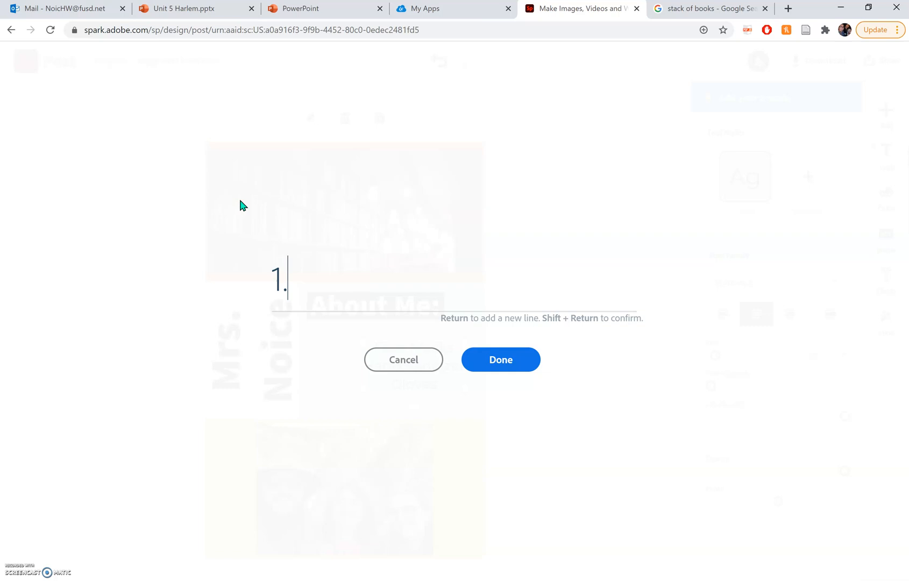
pyautogui.write('I lov')
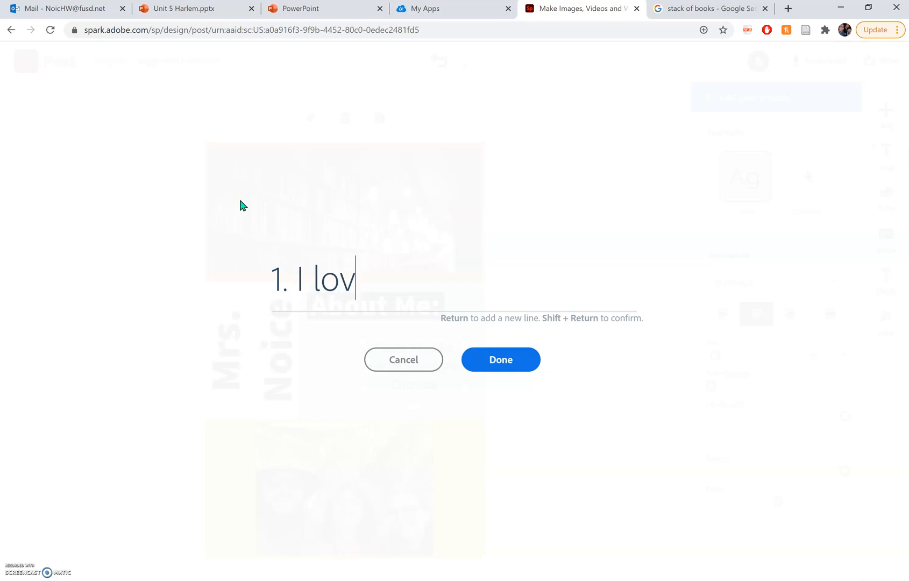
pyautogui.write('e to travel!')
pyautogui.press('Return')
pyautogui.write('2')
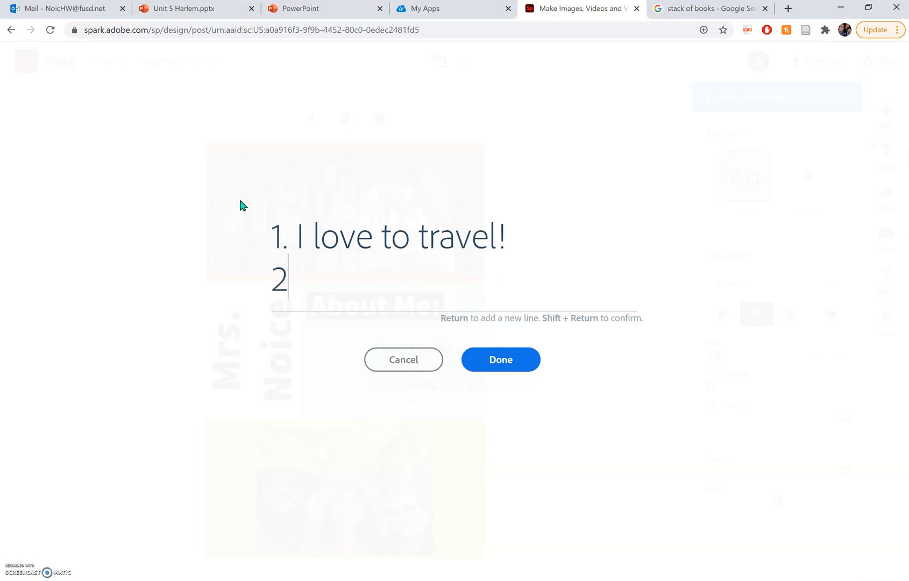
pyautogui.write('. I ha')
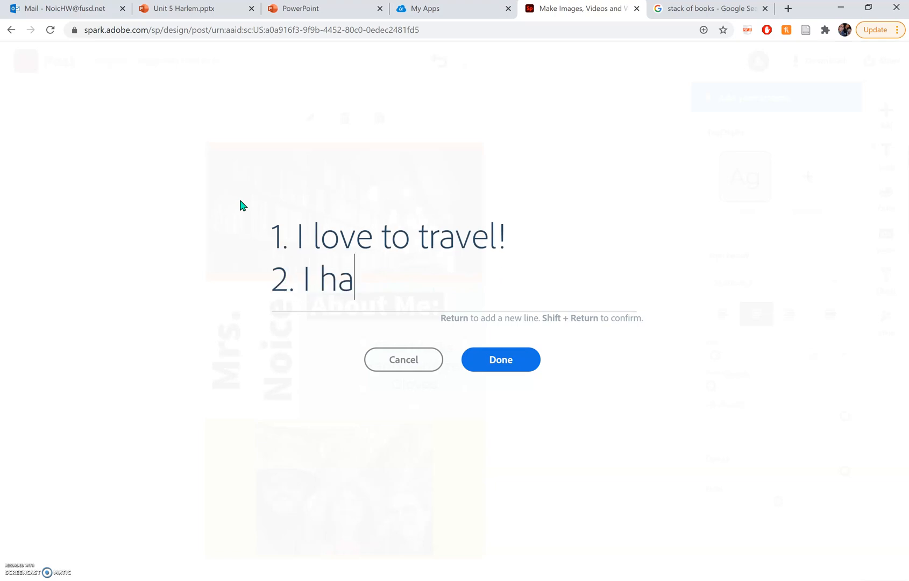
pyautogui.write('ve two cats an')
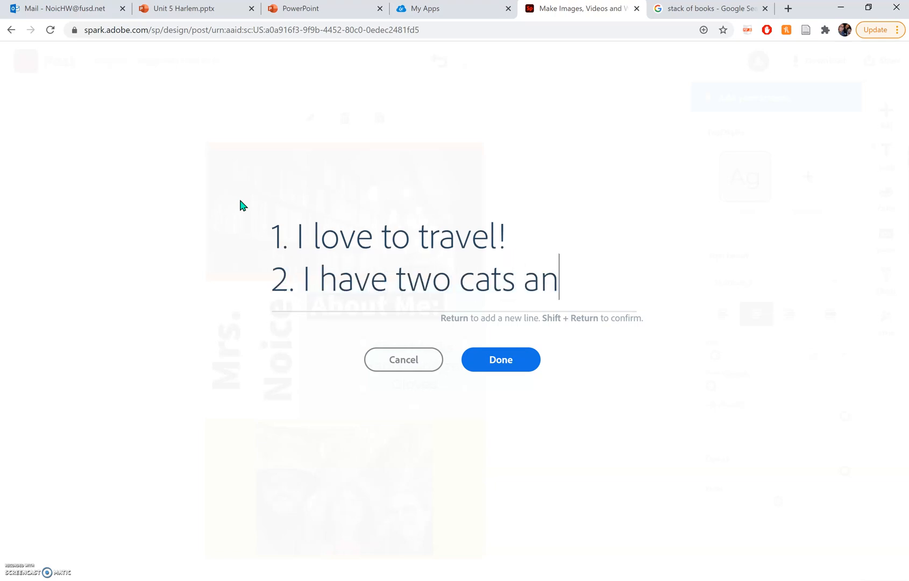
pyautogui.write('d one dog!')
pyautogui.press('Return')
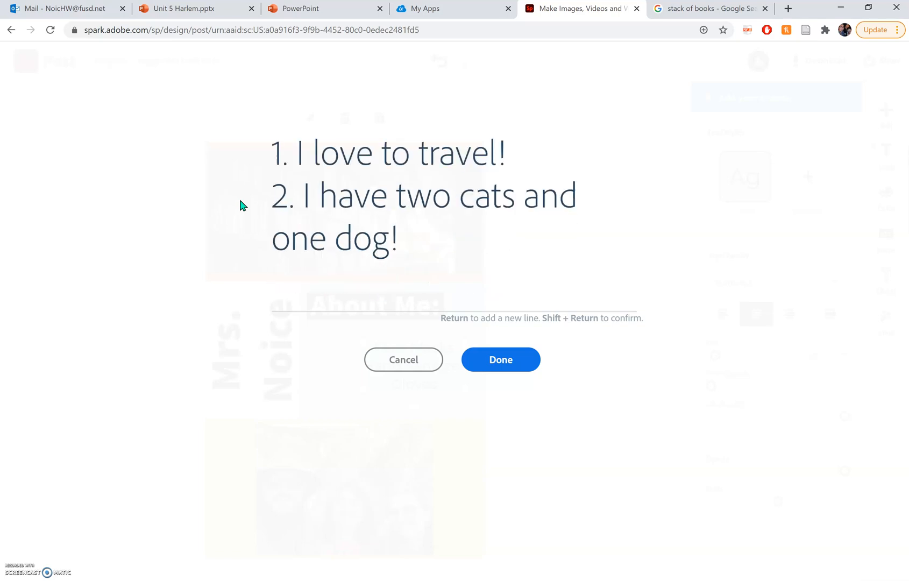
# - Add the line "3. My favorite book is Harry Potter!" to the list and apply the new text
pyautogui.write('3. My fa')
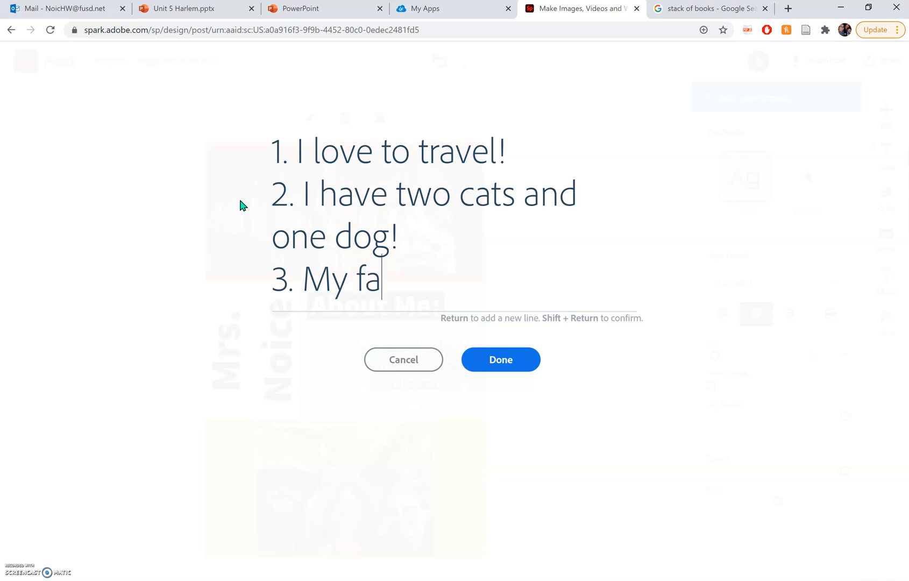
pyautogui.write('vorite book')
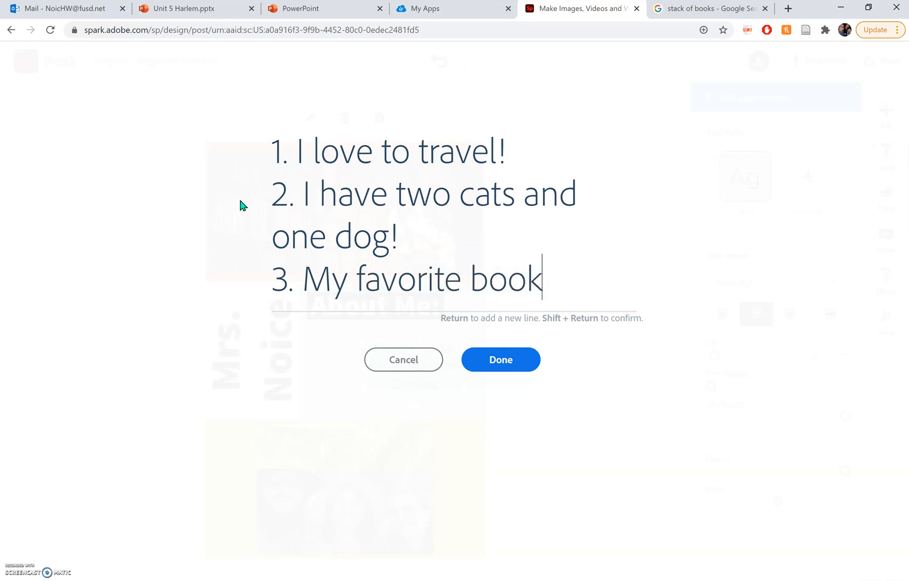
pyautogui.write(' is HArry')
pyautogui.press('BackSpace')
pyautogui.press('BackSpace')
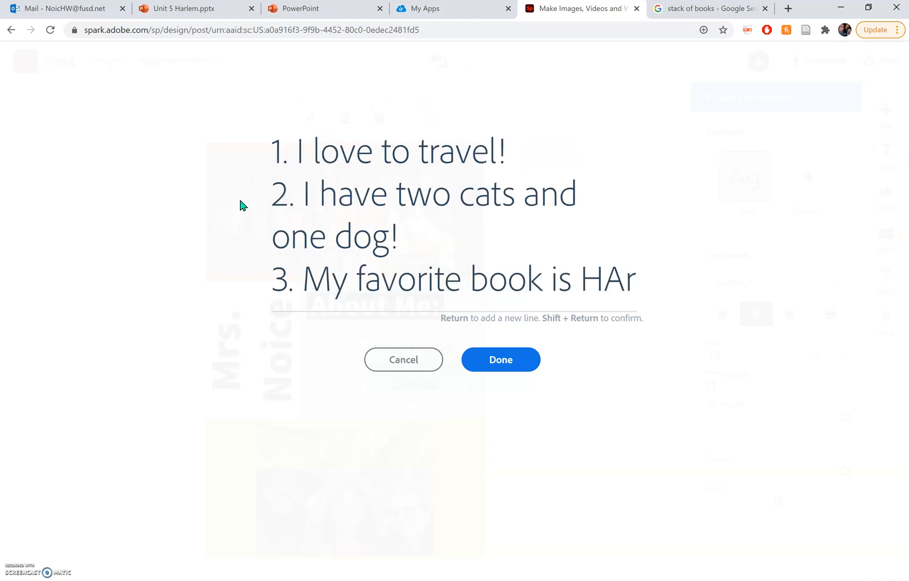
pyautogui.write('arry Potter!')
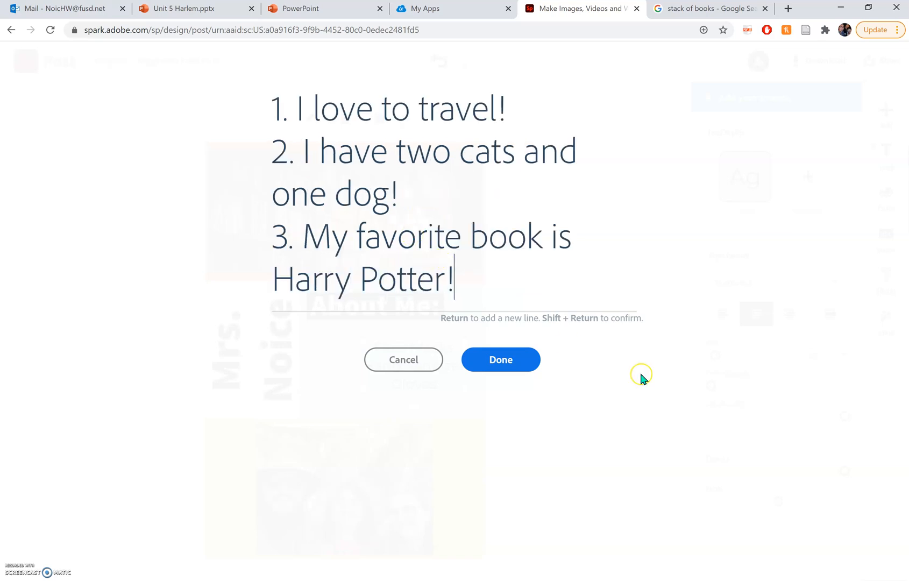
pyautogui.click(520, 360)
# - Resize the numbered list to text size 32.5 and fit it directly below the About Me heading in the teal section
pyautogui.moveTo(294, 312); pyautogui.dragTo(315, 325)
pyautogui.moveTo(419, 381); pyautogui.dragTo(417, 379)
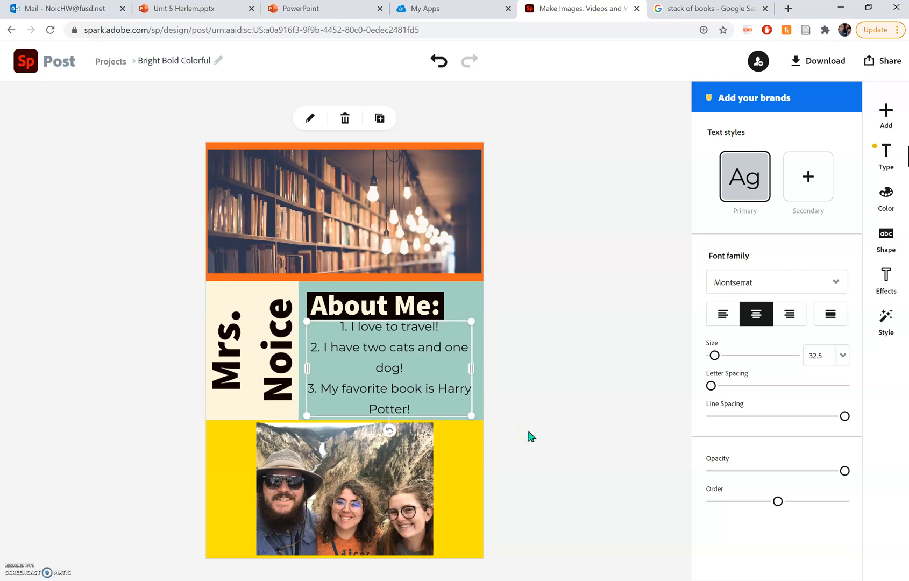
pyautogui.click(532, 365)
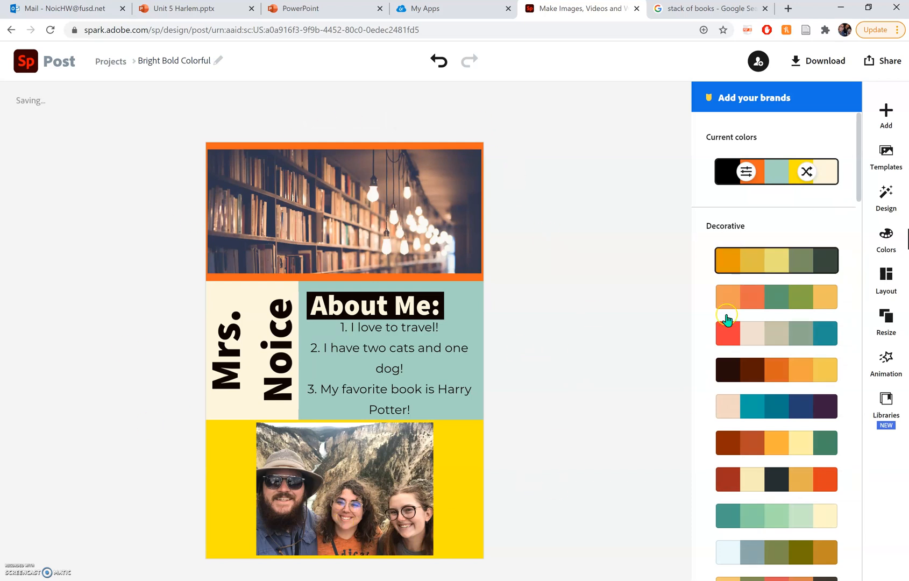
# - Try the rust-and-gold and mint-and-cream Decorative palettes, and settle on the one with orange, coral, greens and yellow
pyautogui.click(803, 441)
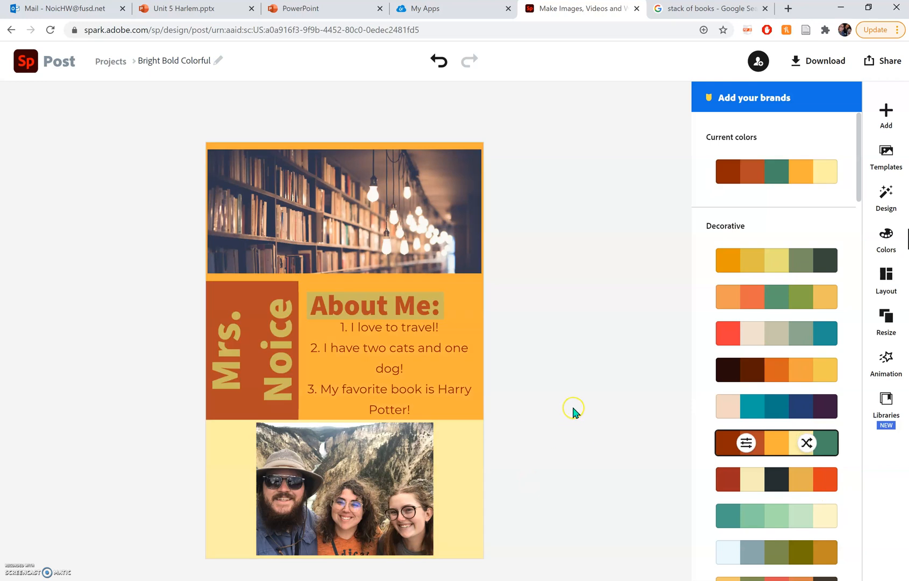
pyautogui.click(801, 524)
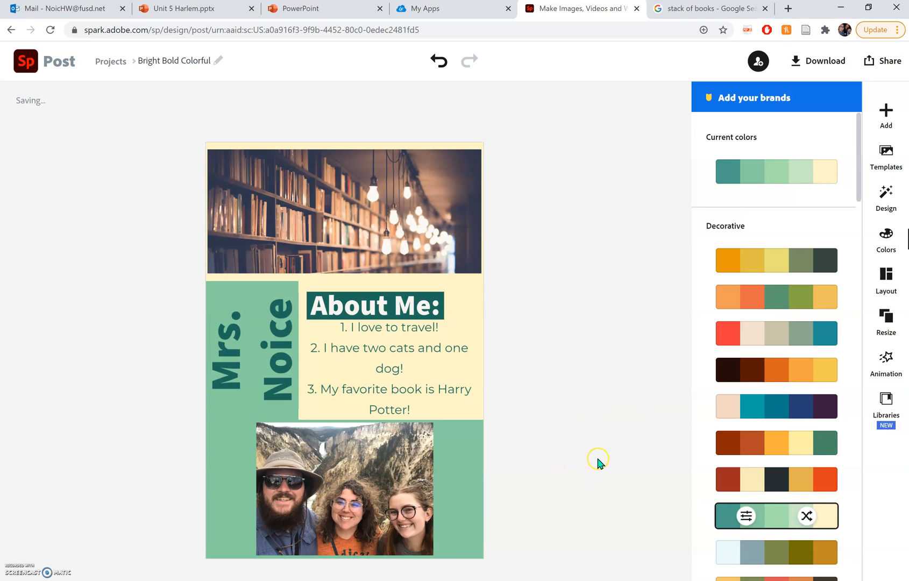
pyautogui.click(778, 297)
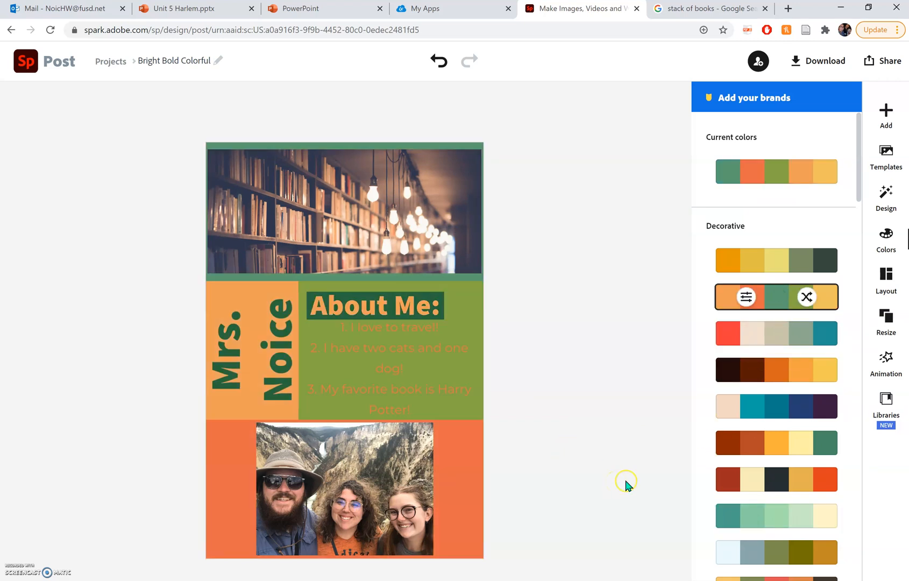
pyautogui.click(887, 323)
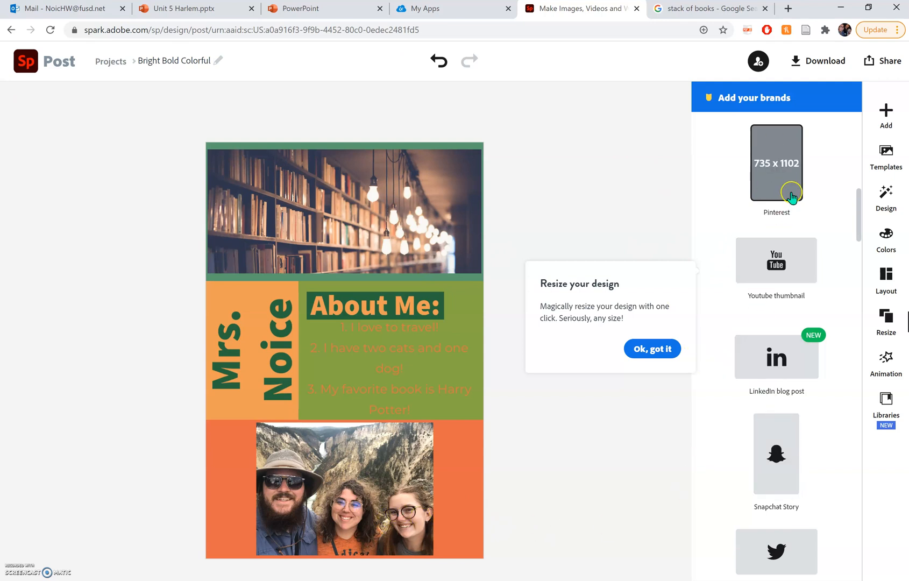
pyautogui.scroll(-5, 715, 226)
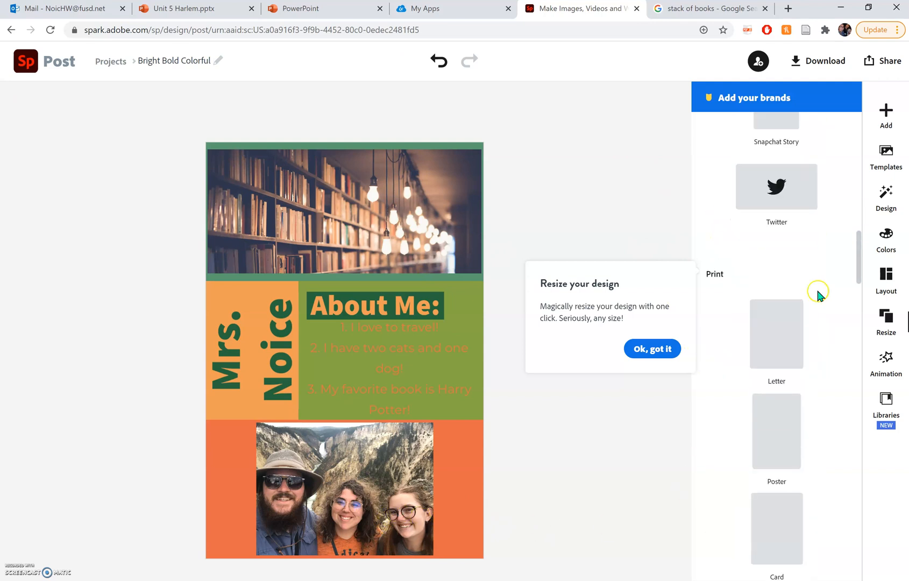
pyautogui.scroll(1, 829, 285)
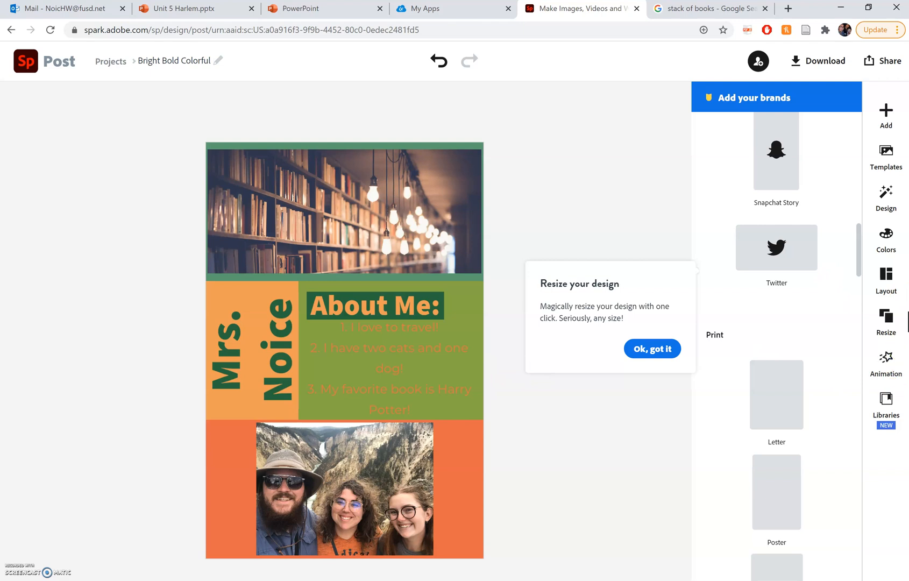
# - Try the Color Shuffle, Flicker and Typewriter text animations, and apply the Grow text animation to the post
pyautogui.click(884, 358)
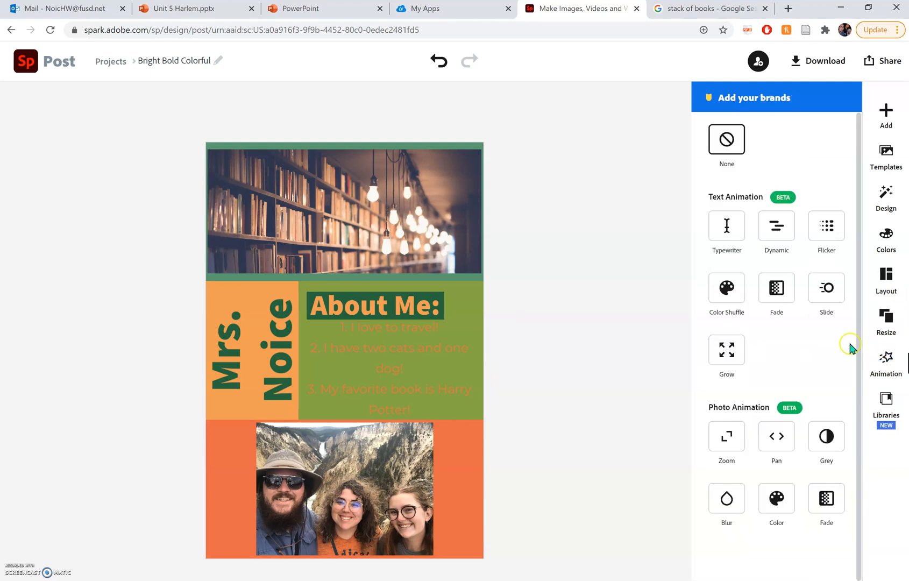
pyautogui.click(726, 288)
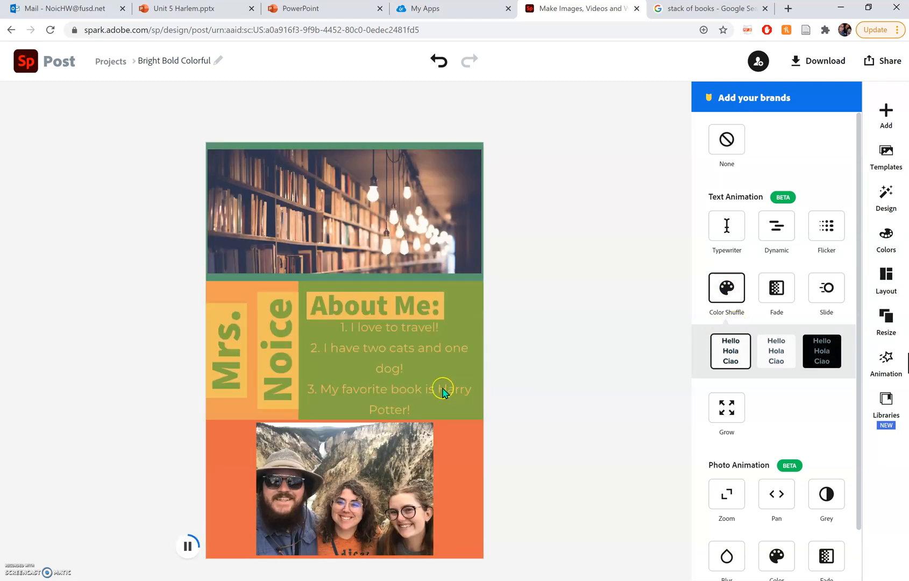
pyautogui.click(781, 356)
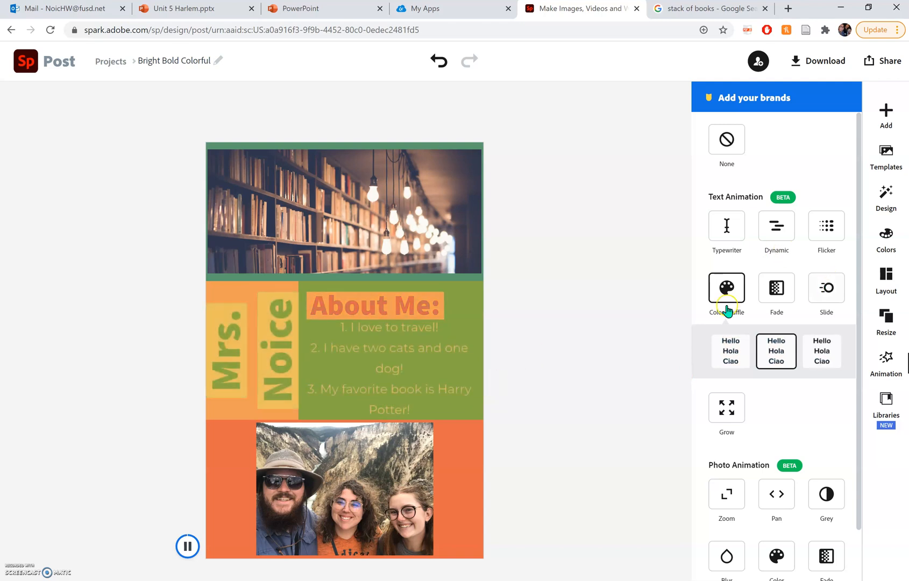
pyautogui.click(824, 235)
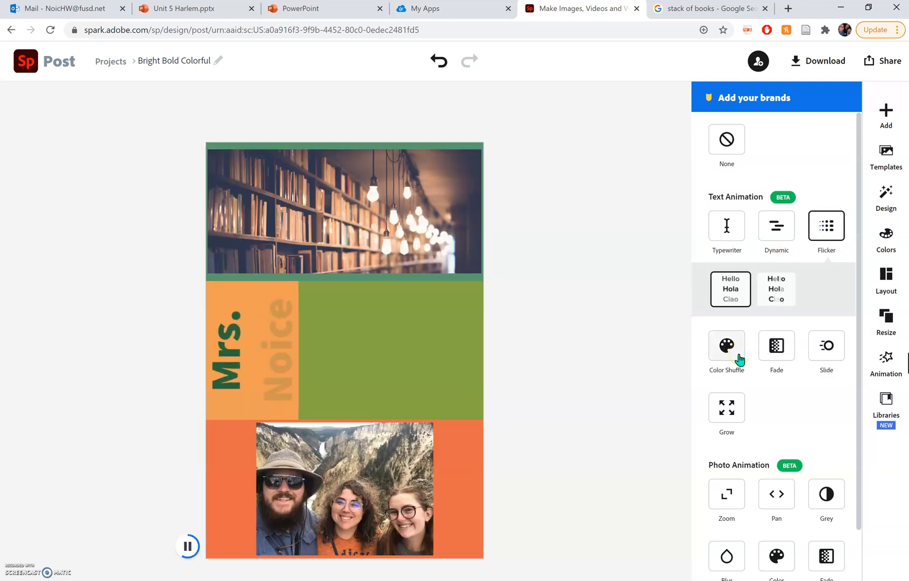
pyautogui.click(727, 230)
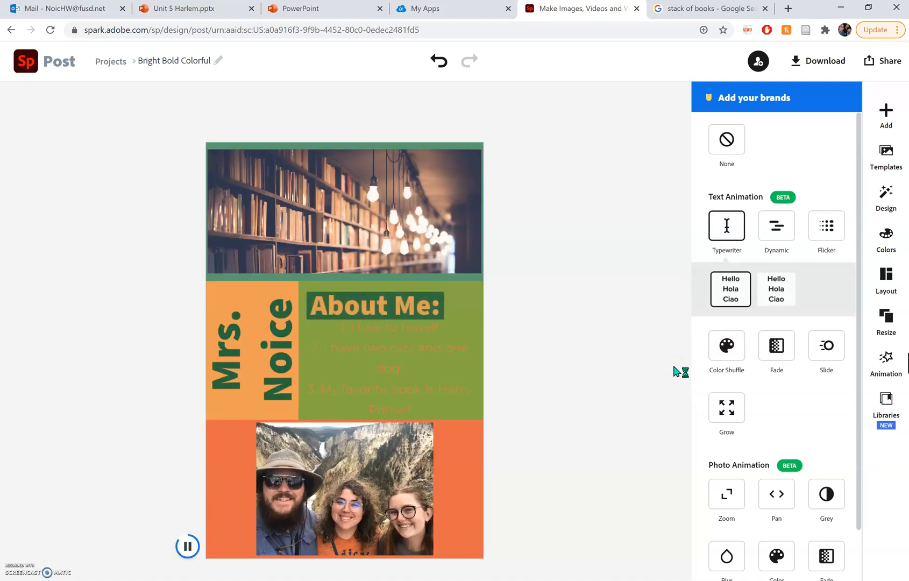
pyautogui.click(727, 407)
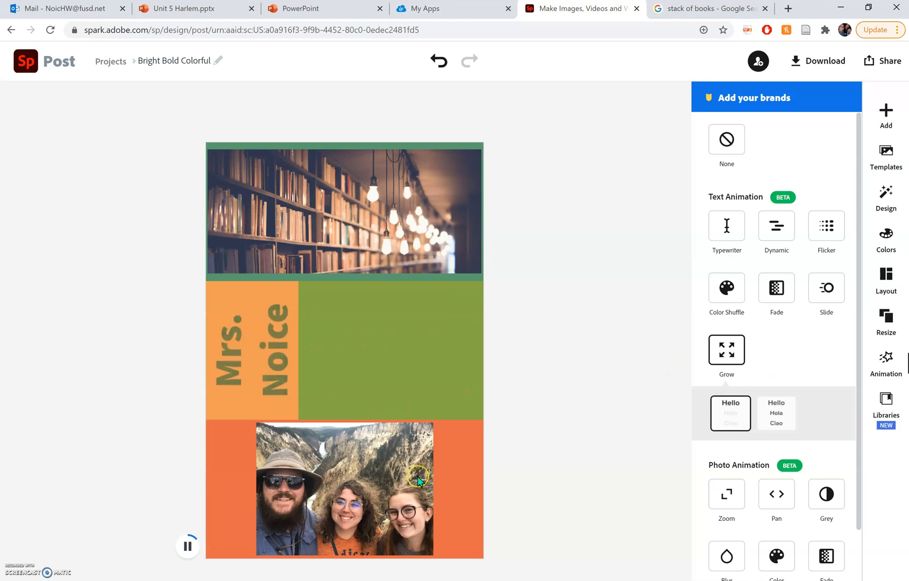
# - Remove the animation from the post and browse the available design variations
pyautogui.click(719, 142)
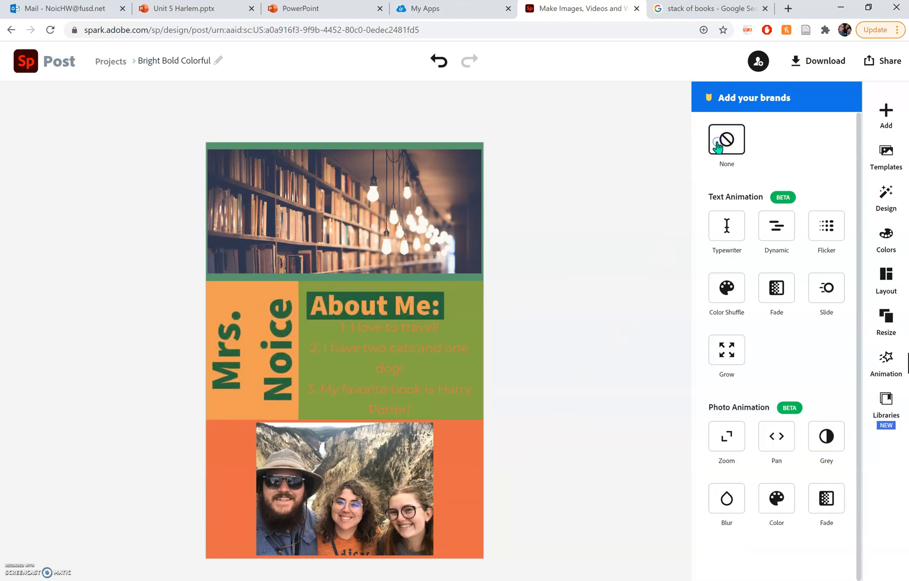
pyautogui.click(885, 195)
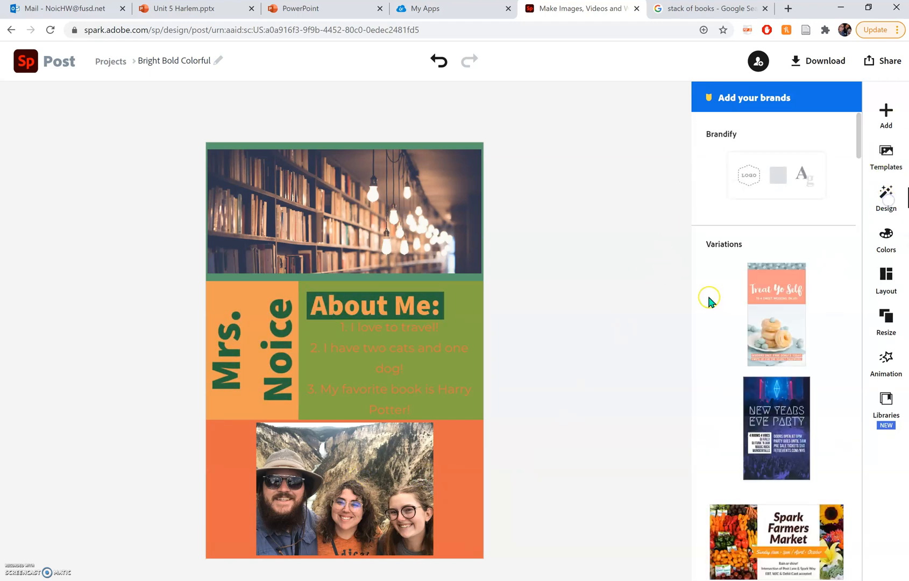
pyautogui.scroll(-5, 818, 355)
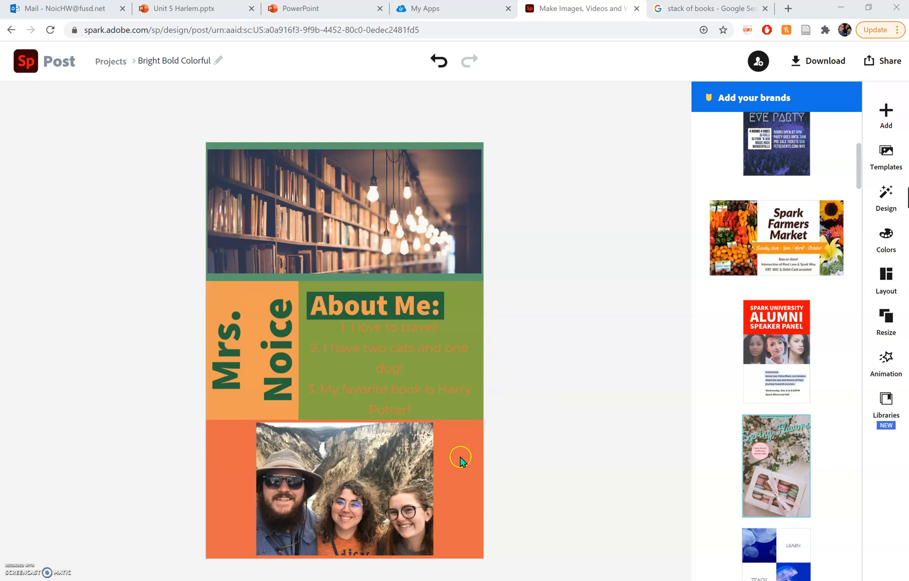
# - Download the finished post as a PNG and show the downloaded file in its folder
pyautogui.click(819, 65)
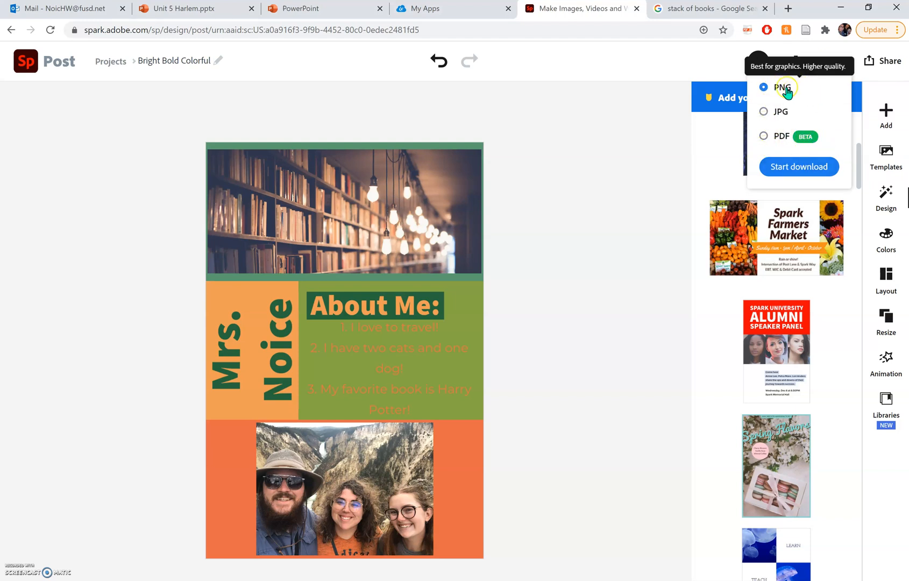
pyautogui.click(789, 168)
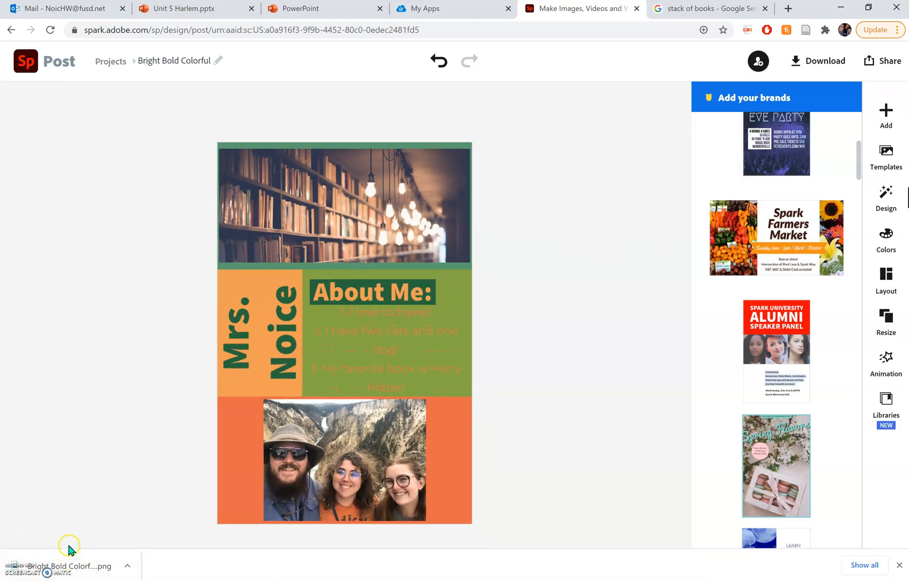
pyautogui.click(127, 570)
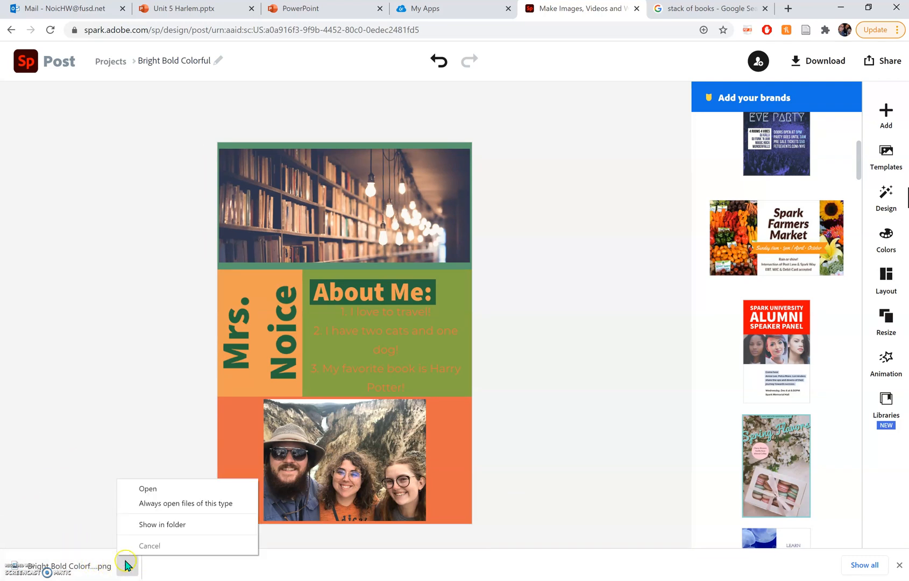
pyautogui.click(151, 526)
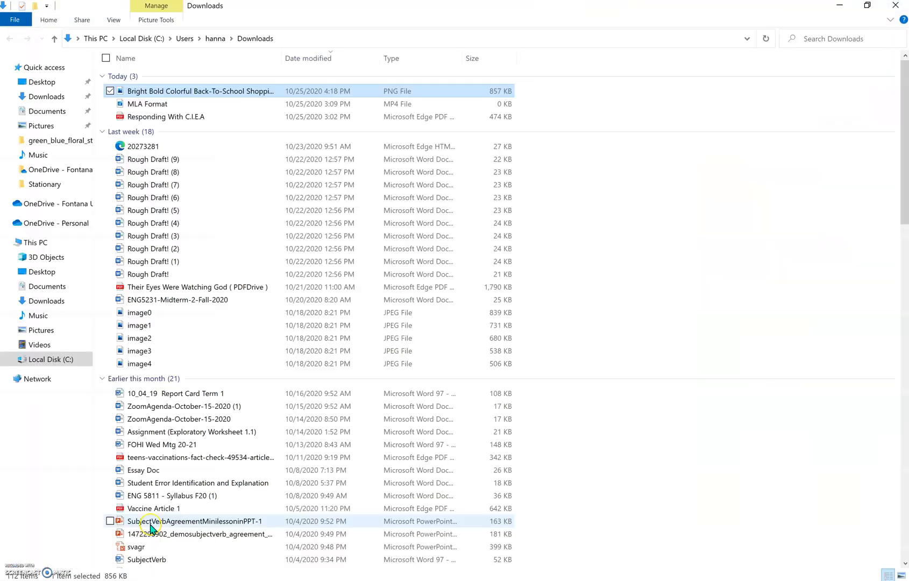
# - Rename the downloaded PNG to the teacher's surname followed by "About Me" and minimize the Downloads folder window
pyautogui.rightClick(189, 91)
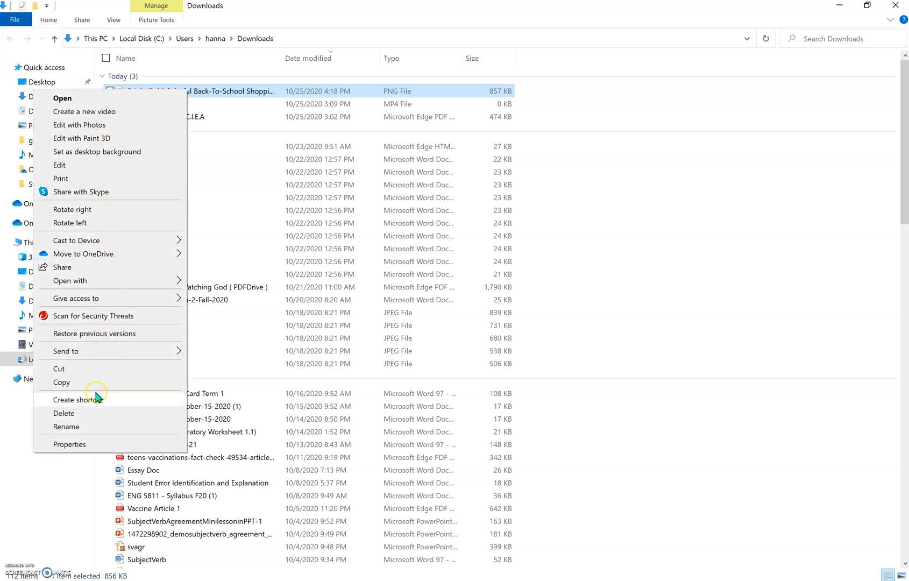
pyautogui.click(102, 427)
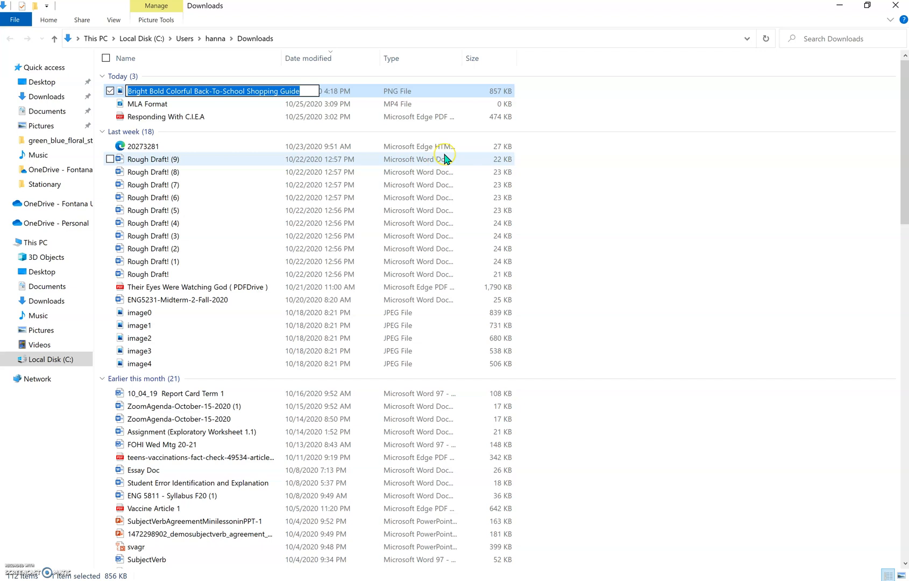
pyautogui.write('Noice About Me')
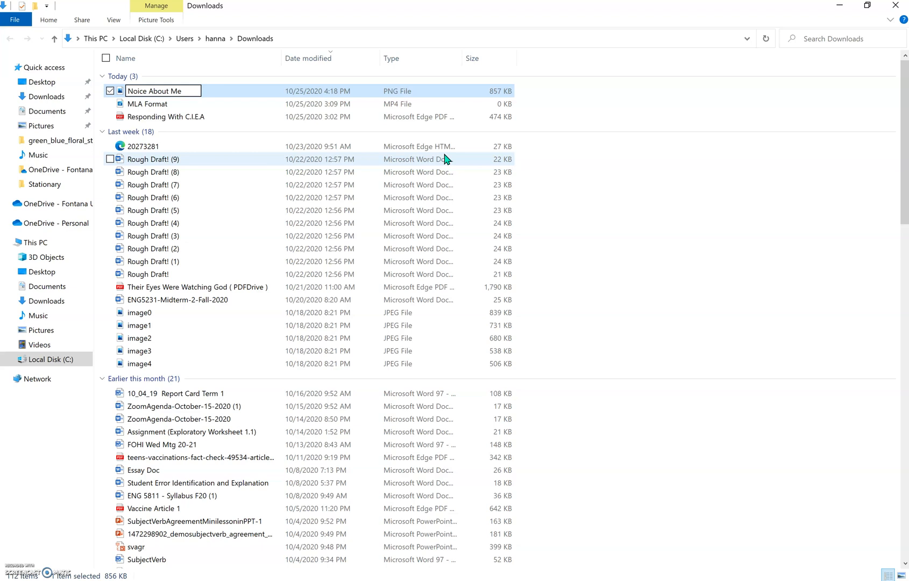
pyautogui.press('Return')
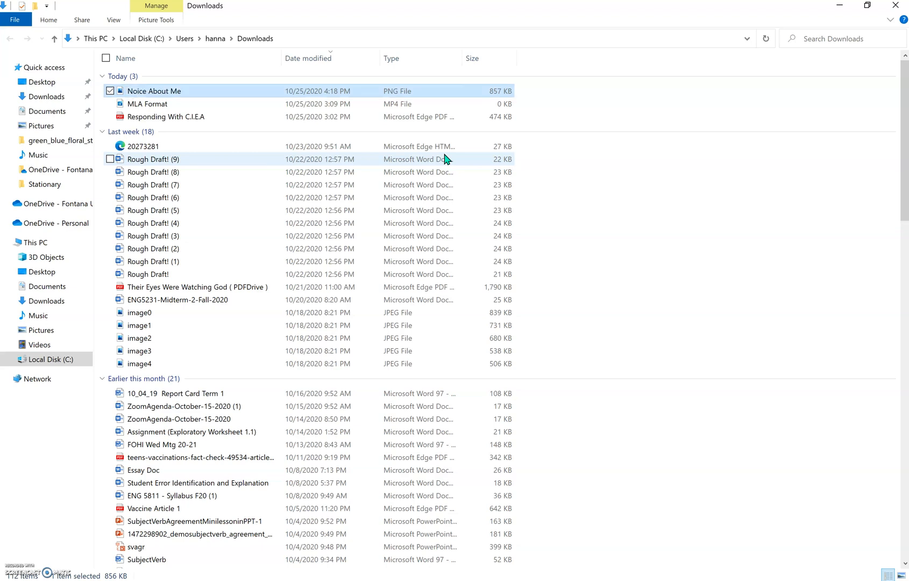
pyautogui.click(841, 7)
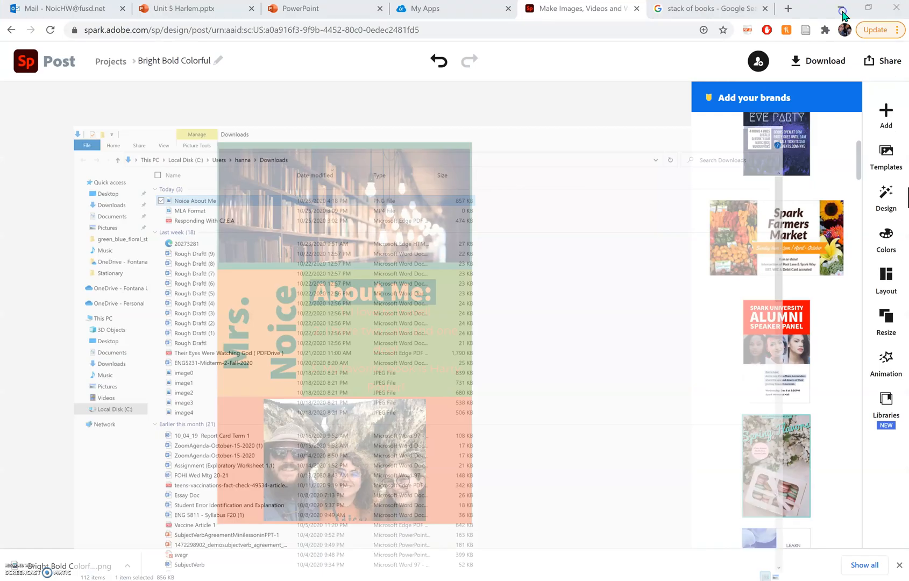
# - Switch to Microsoft Teams, look through the General channel's assignment posts, and return to the Adobe Spark post
pyautogui.hotkey('alt', 'Tab')
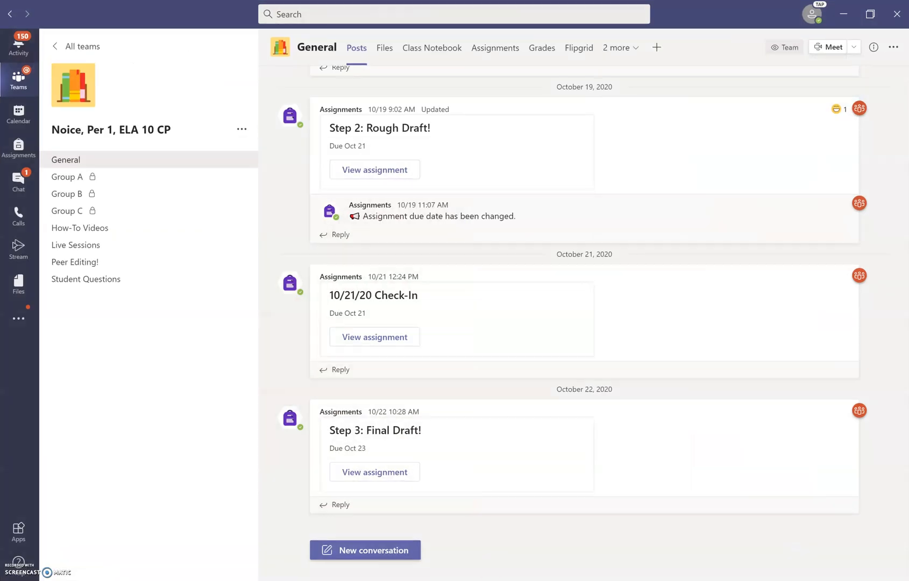
pyautogui.scroll(1, 408, 357)
pyautogui.scroll(5, 408, 359)
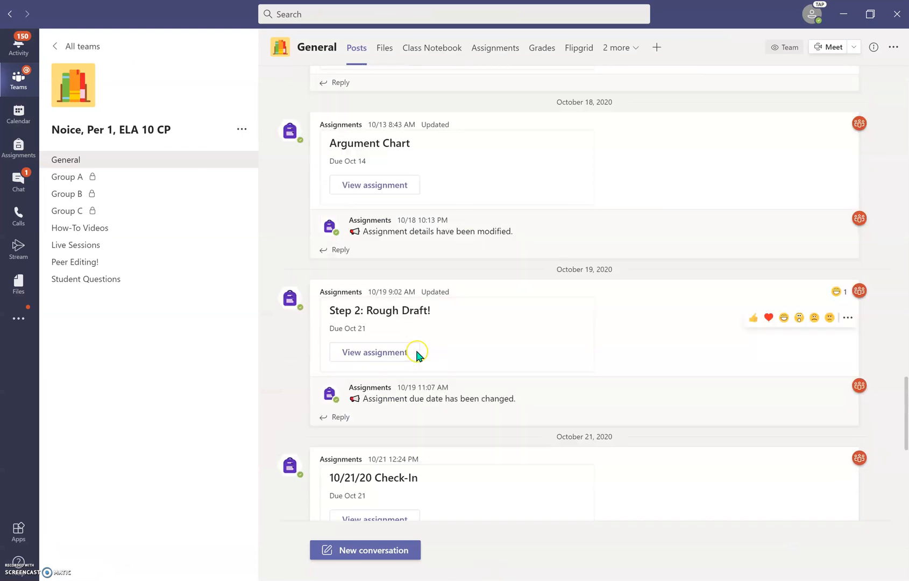
pyautogui.scroll(-7, 416, 358)
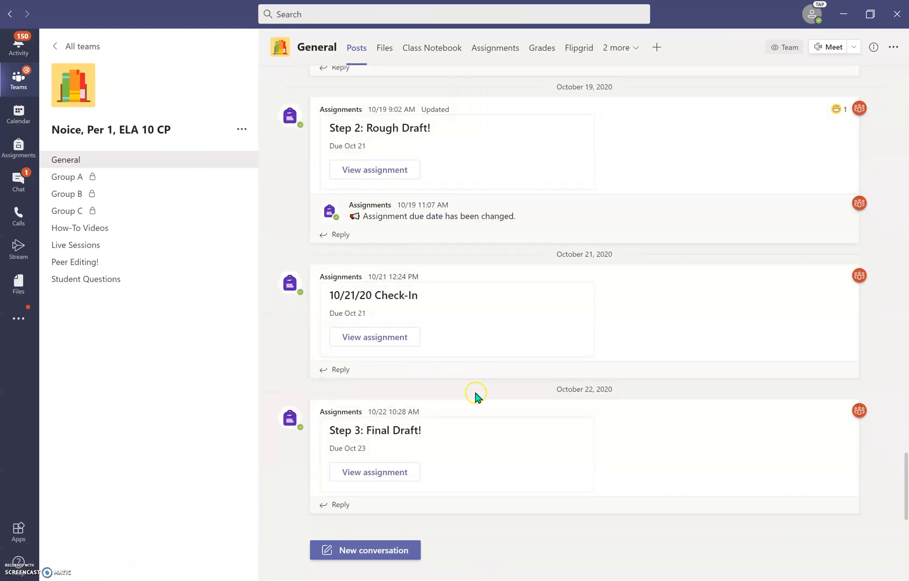
pyautogui.hotkey('alt', 'Tab')
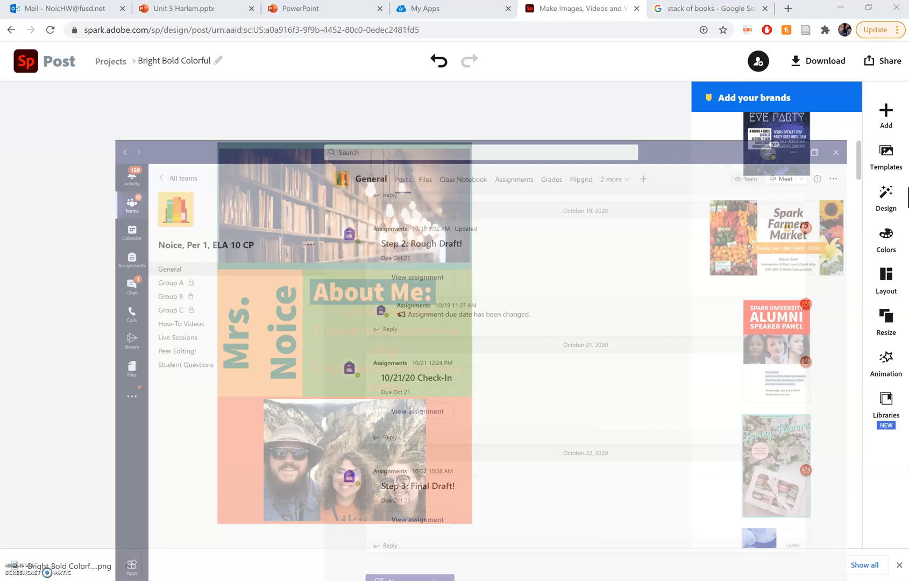